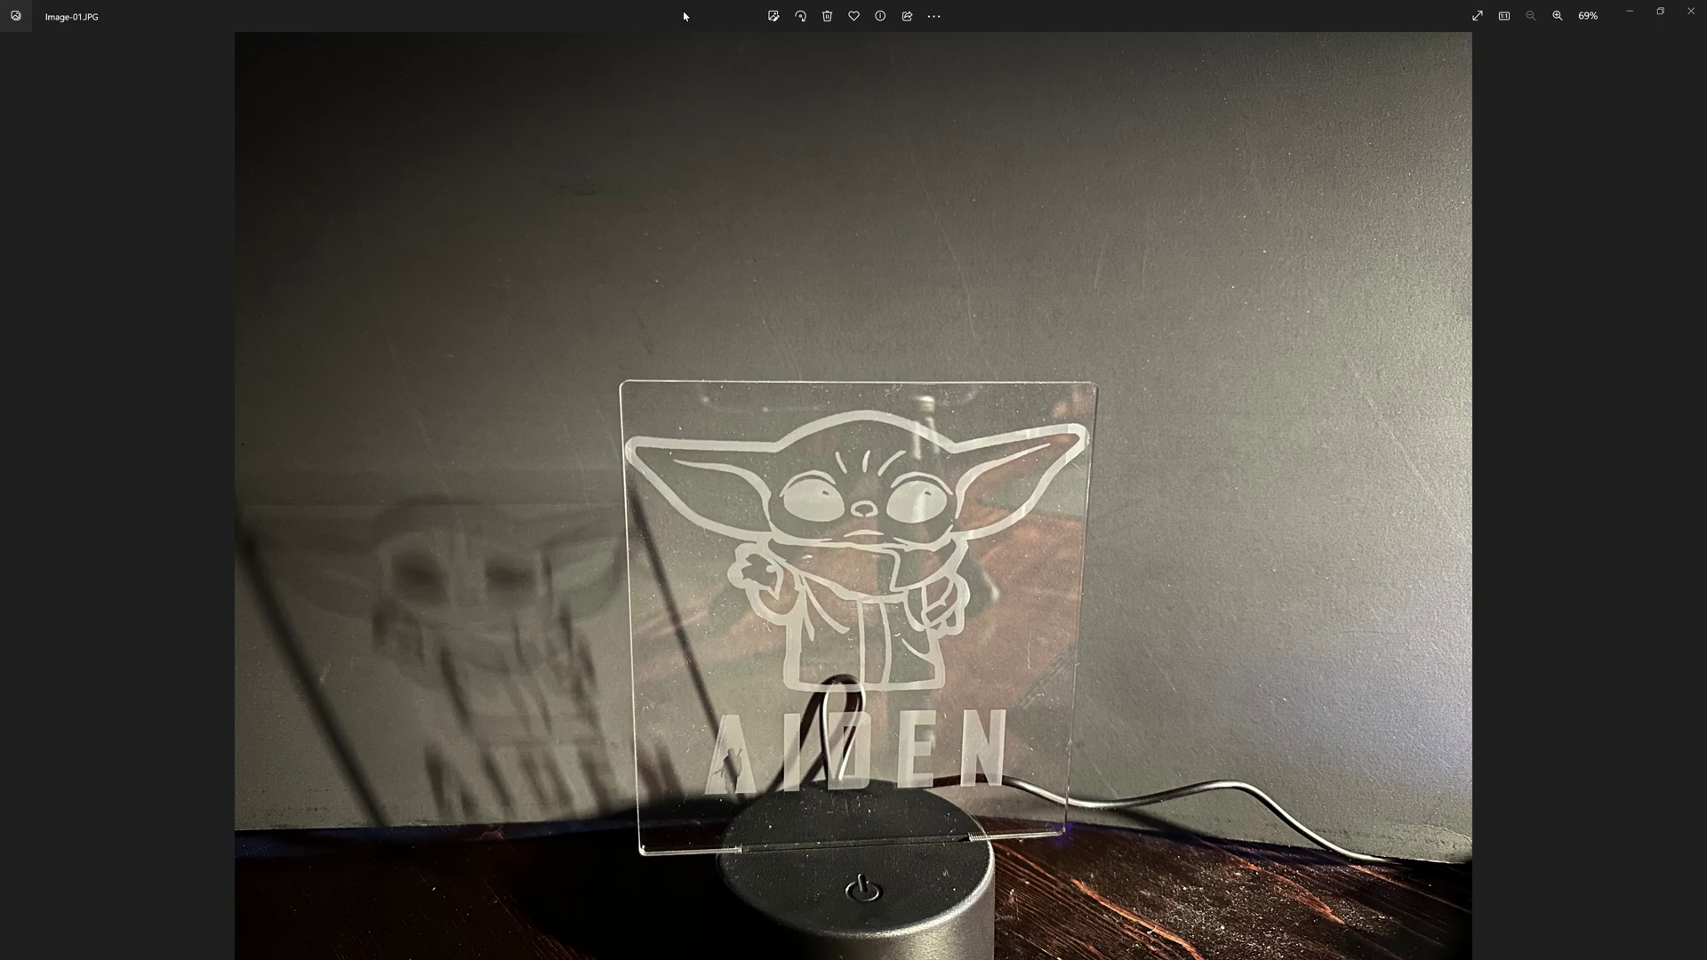
# Advance through Image-02, Image-03 and Image-04 to reach the blue-lit lamp photo.
pyautogui.press('Right')
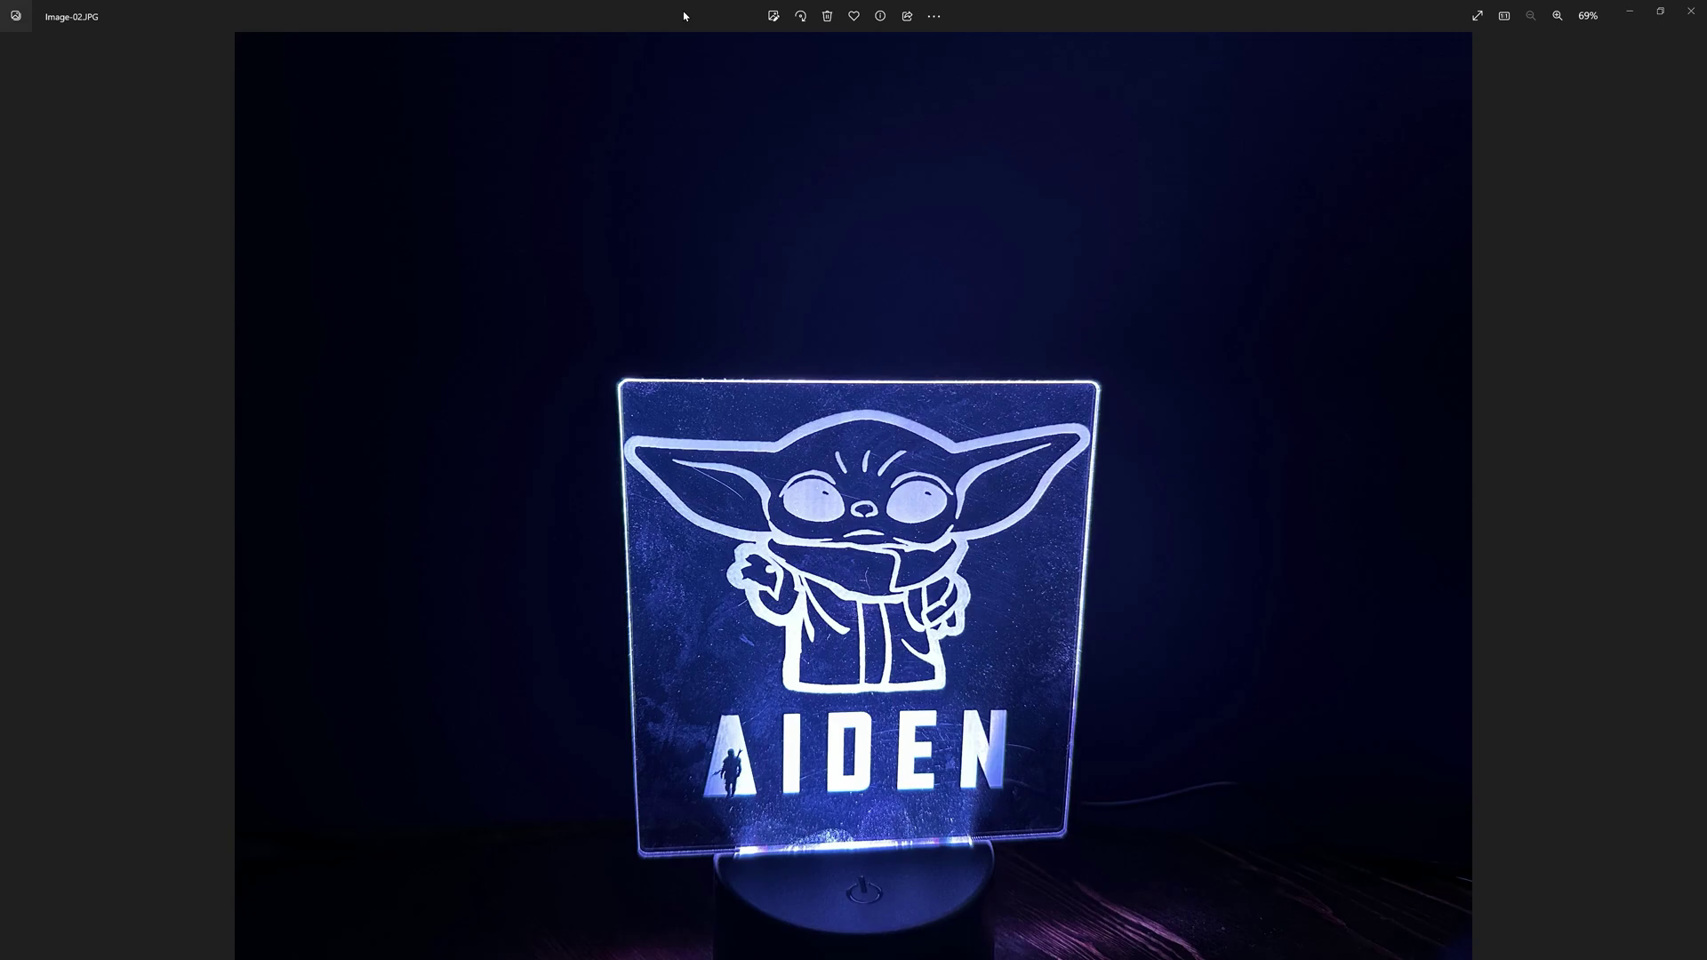
pyautogui.press('Right')
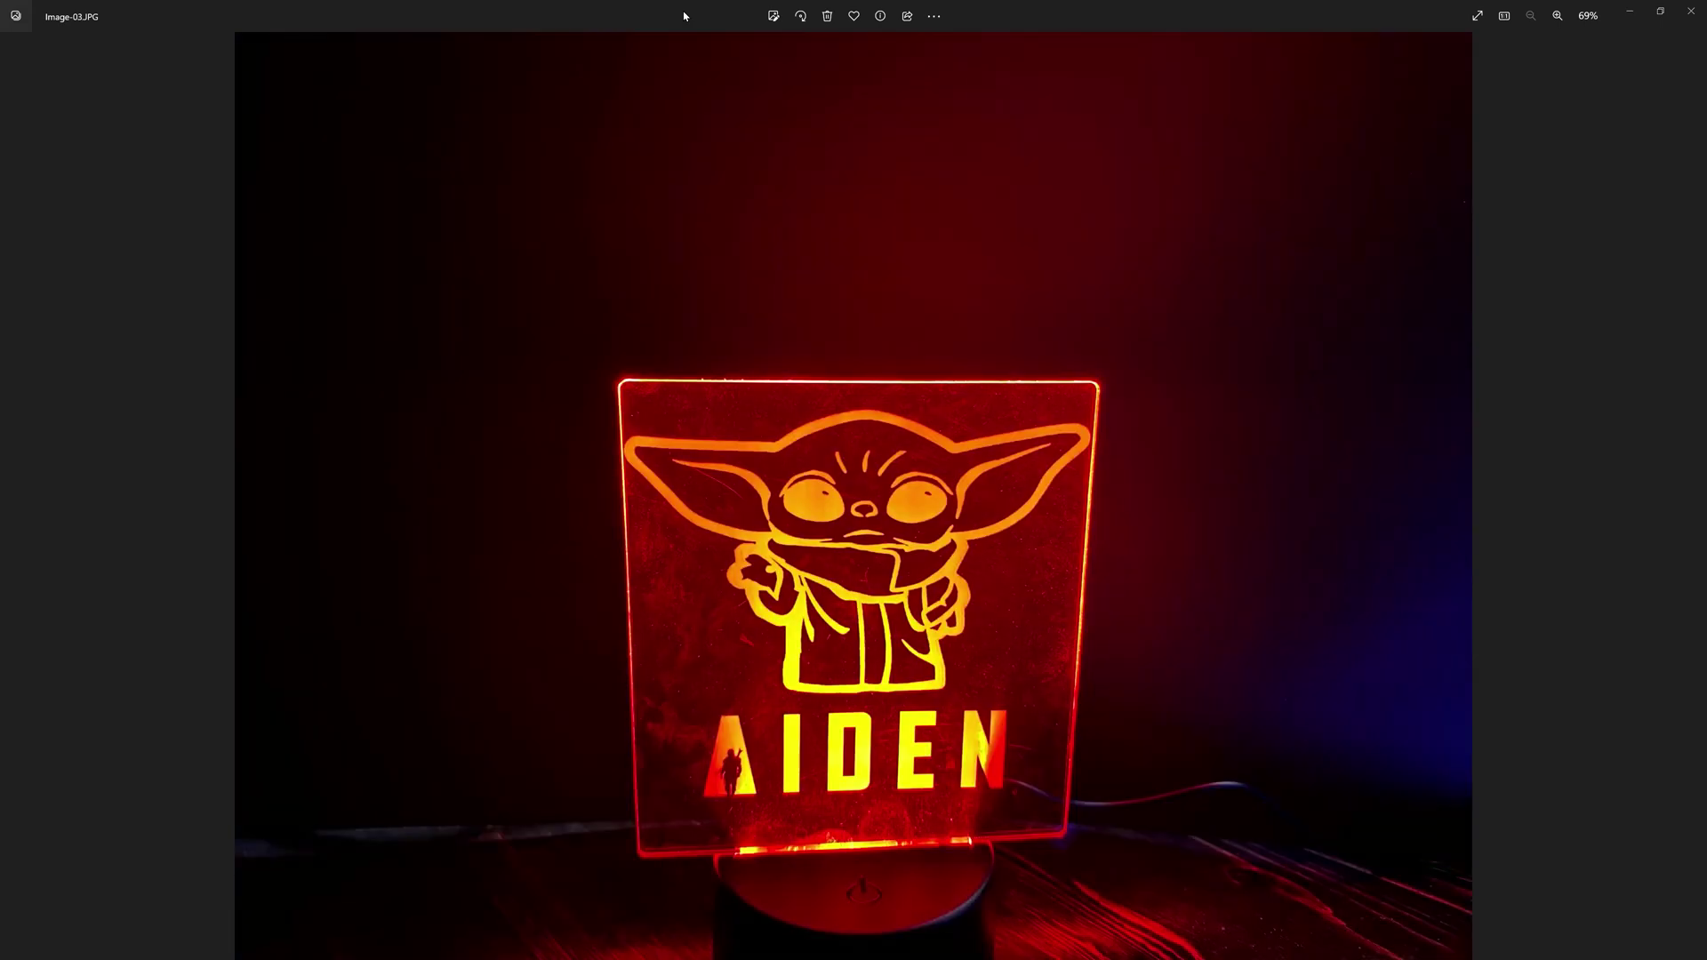
pyautogui.press('Right')
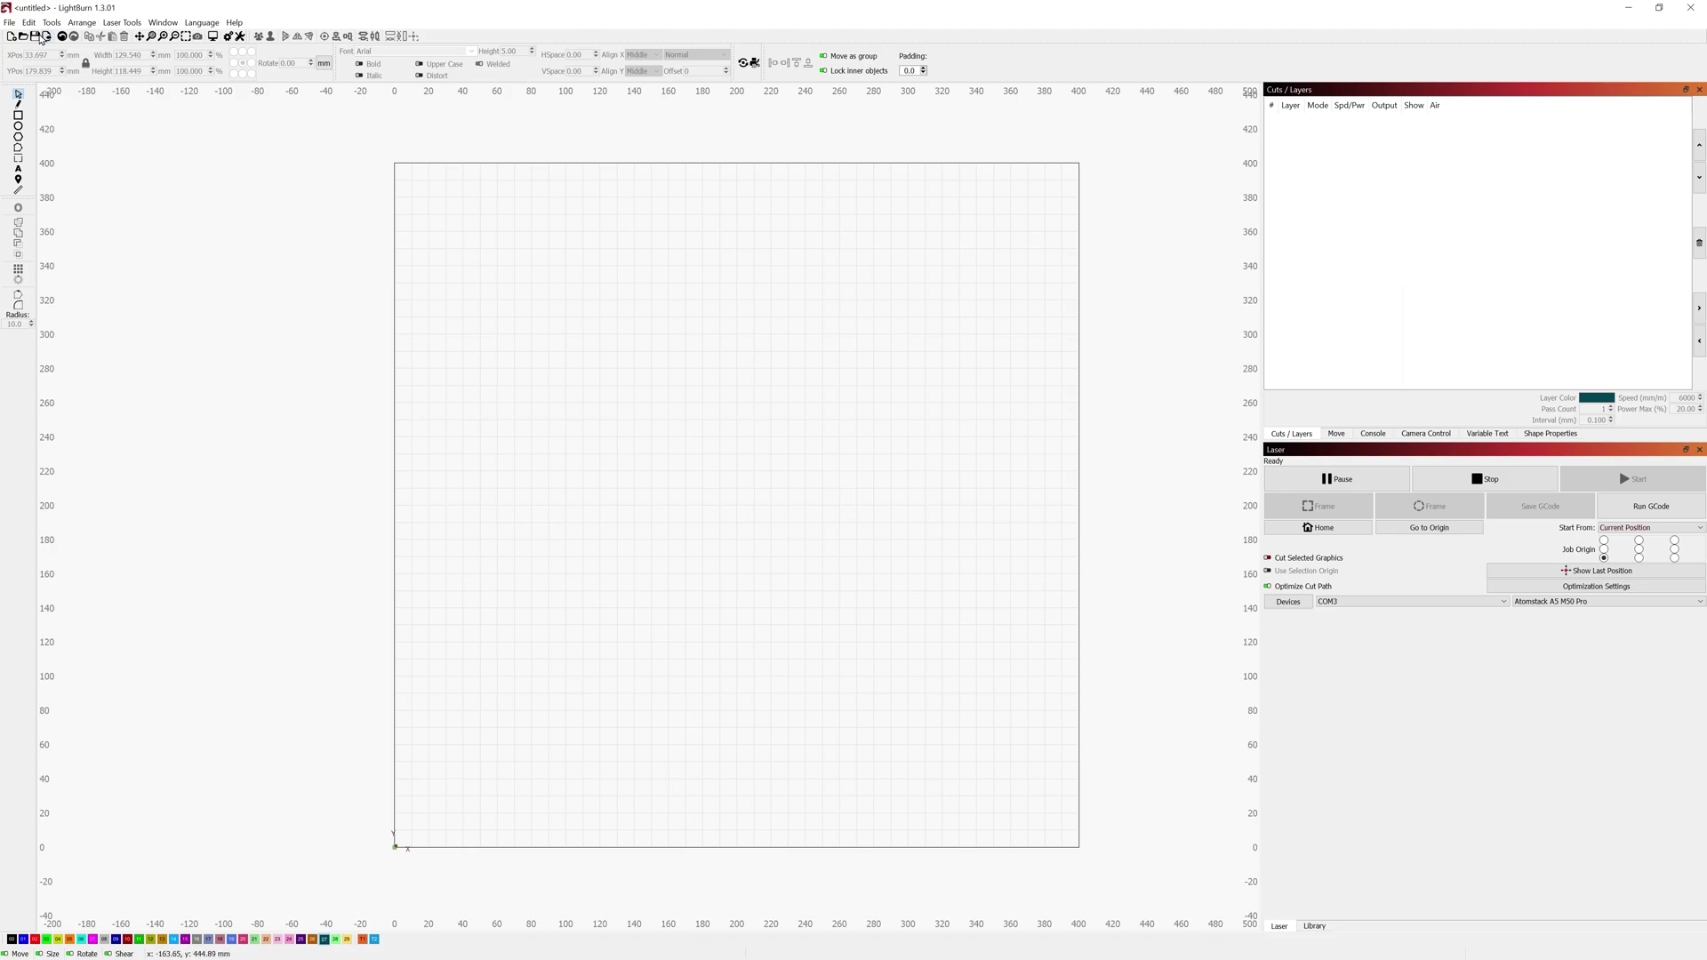
# Open the Atomstack A5 M50 Pro Device Settings and review S-value max on Basic Settings.
pyautogui.click(31, 24)
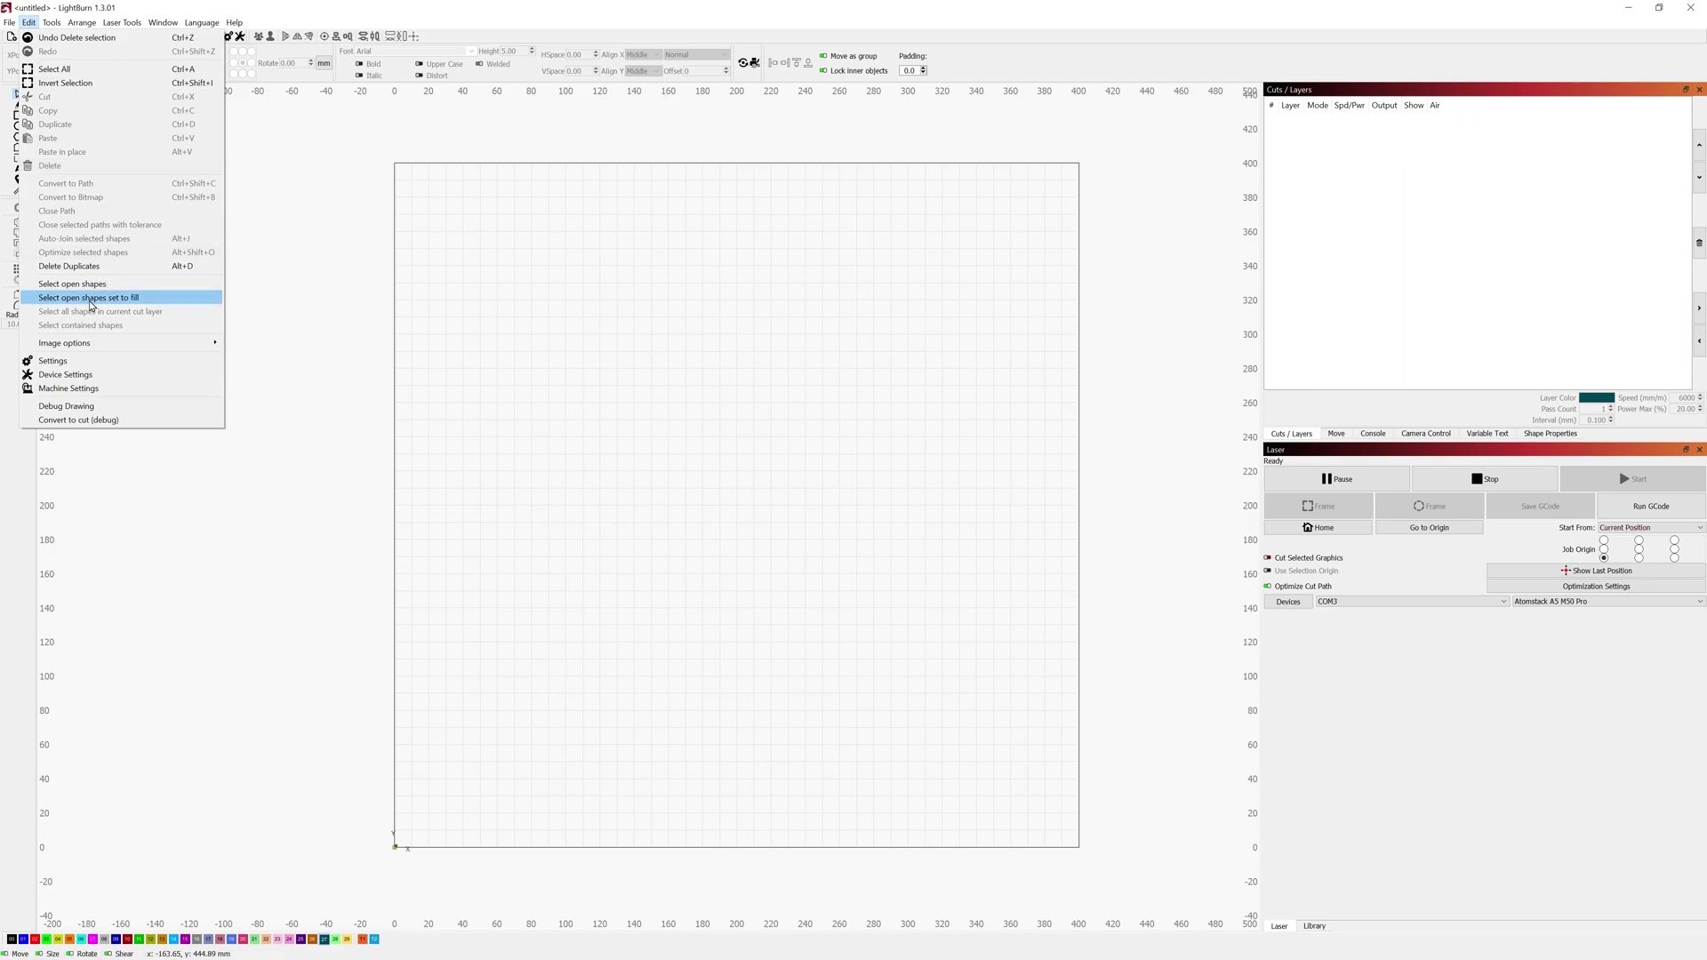
pyautogui.click(86, 378)
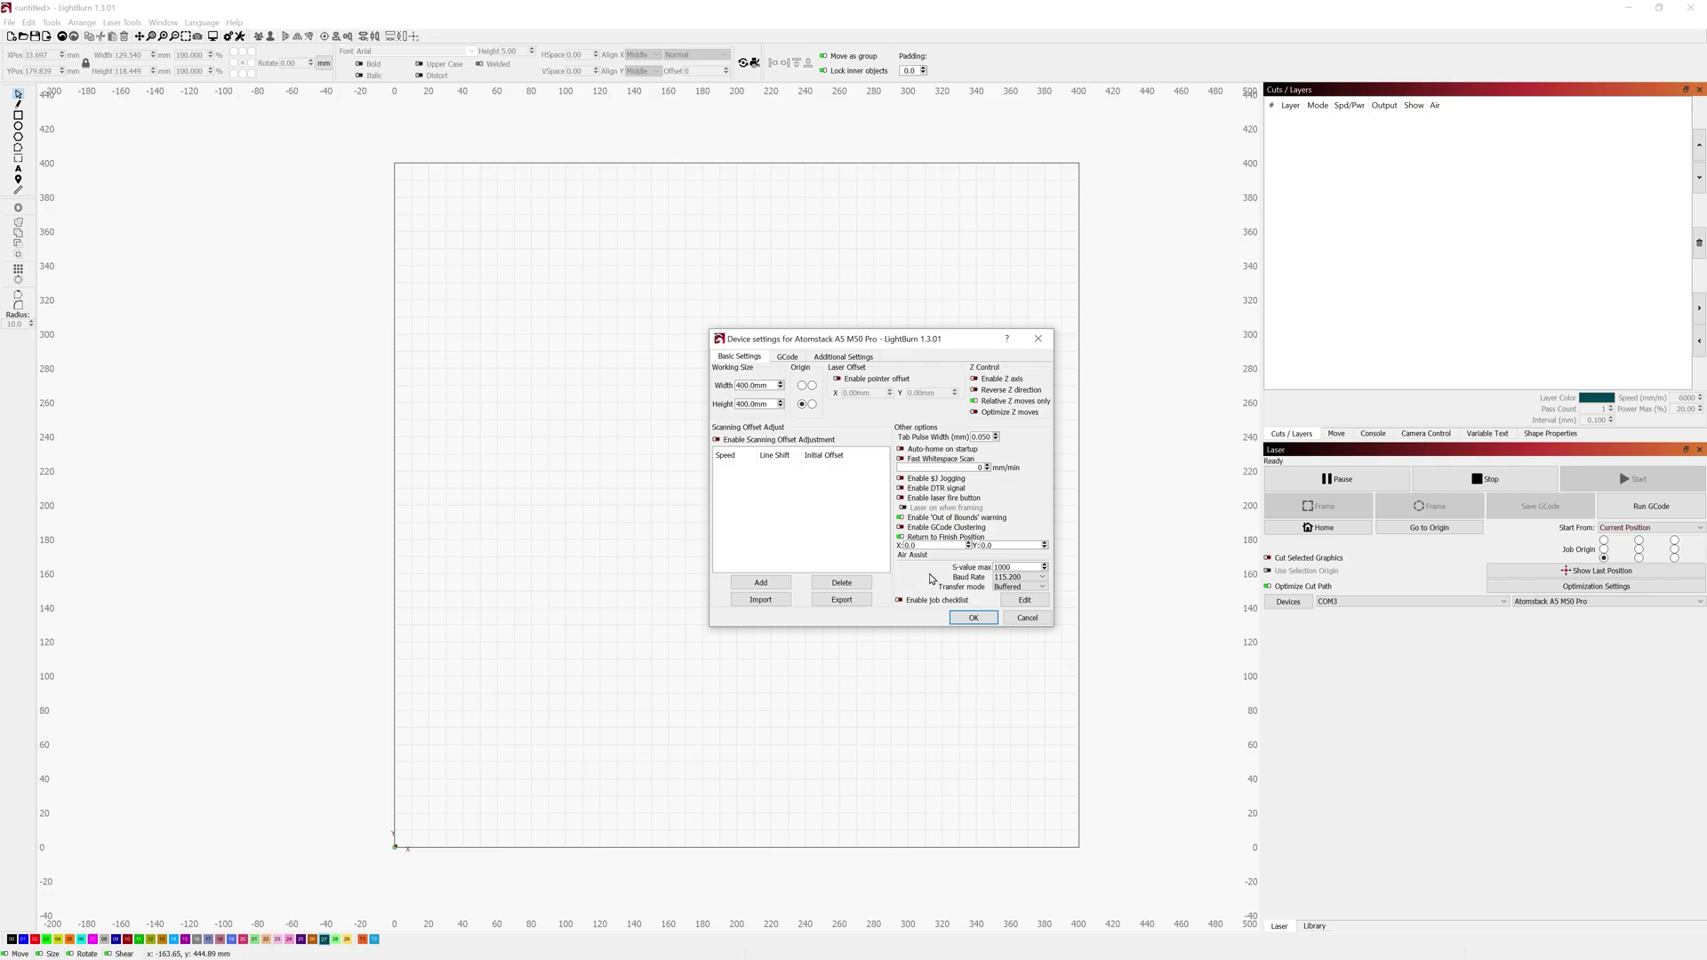
pyautogui.moveTo(958, 572)
# Accept the Device Settings with OK, returning to the blank 400 mm workspace.
pyautogui.click(973, 618)
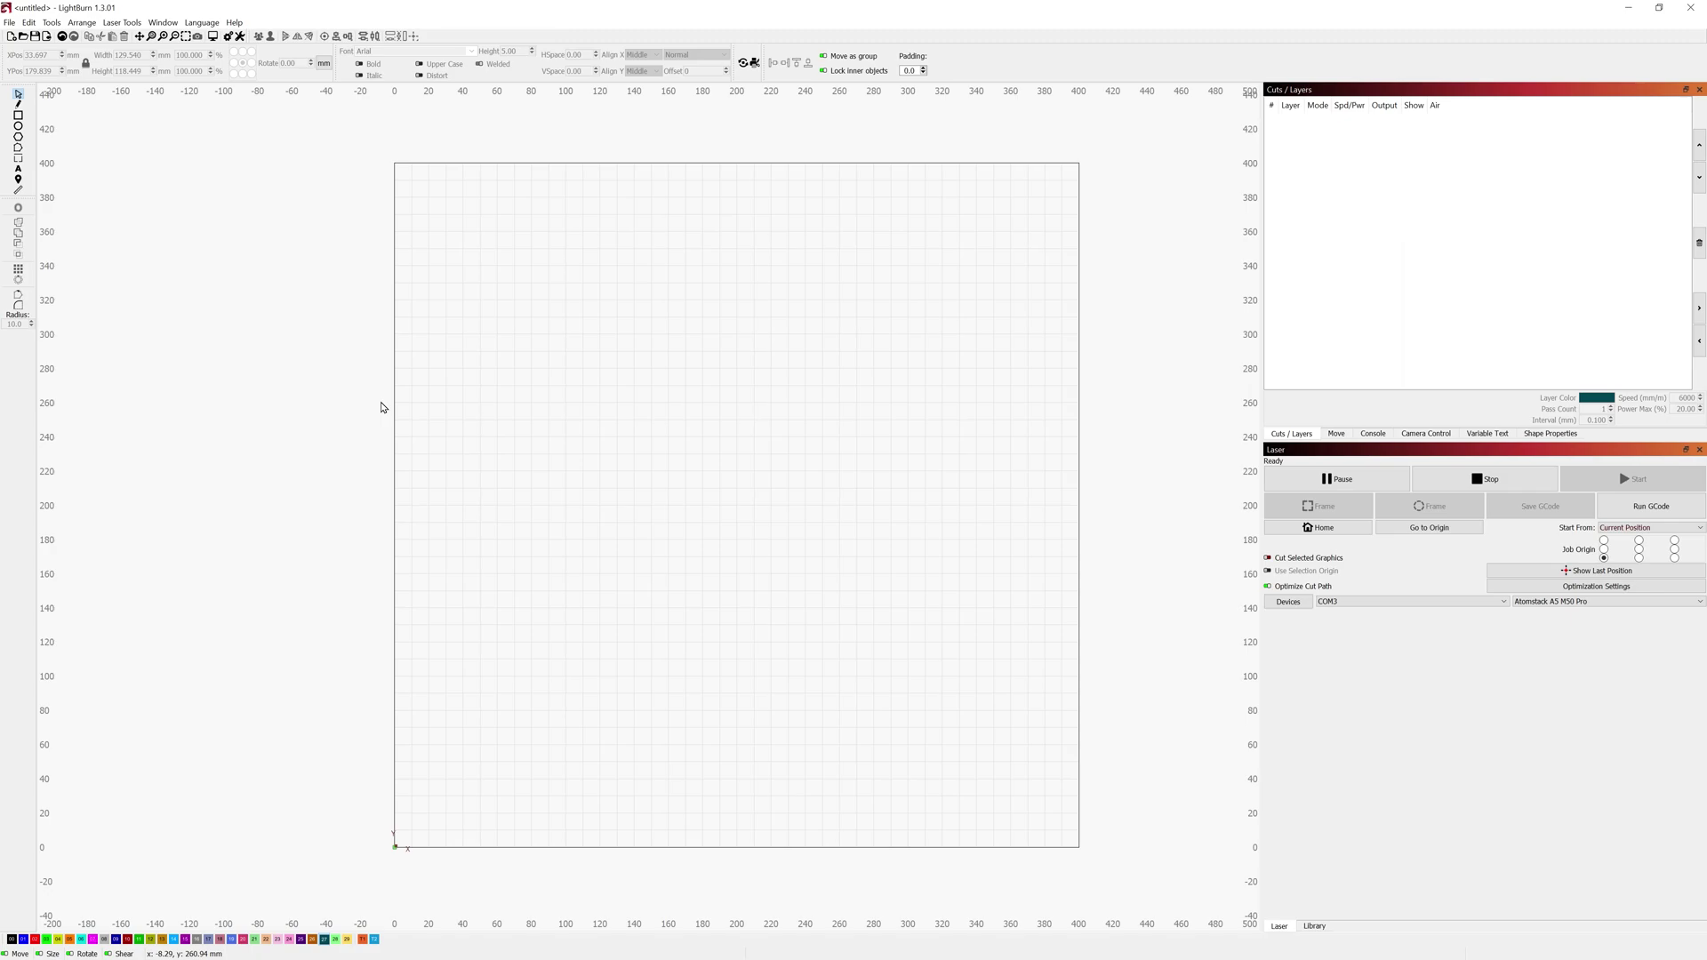
# Import the Grogu AIDEN design file (129.5 × 118.4 mm) and zoom to fit it.
pyautogui.click(18, 22)
pyautogui.click(33, 86)
pyautogui.doubleClick(236, 118)
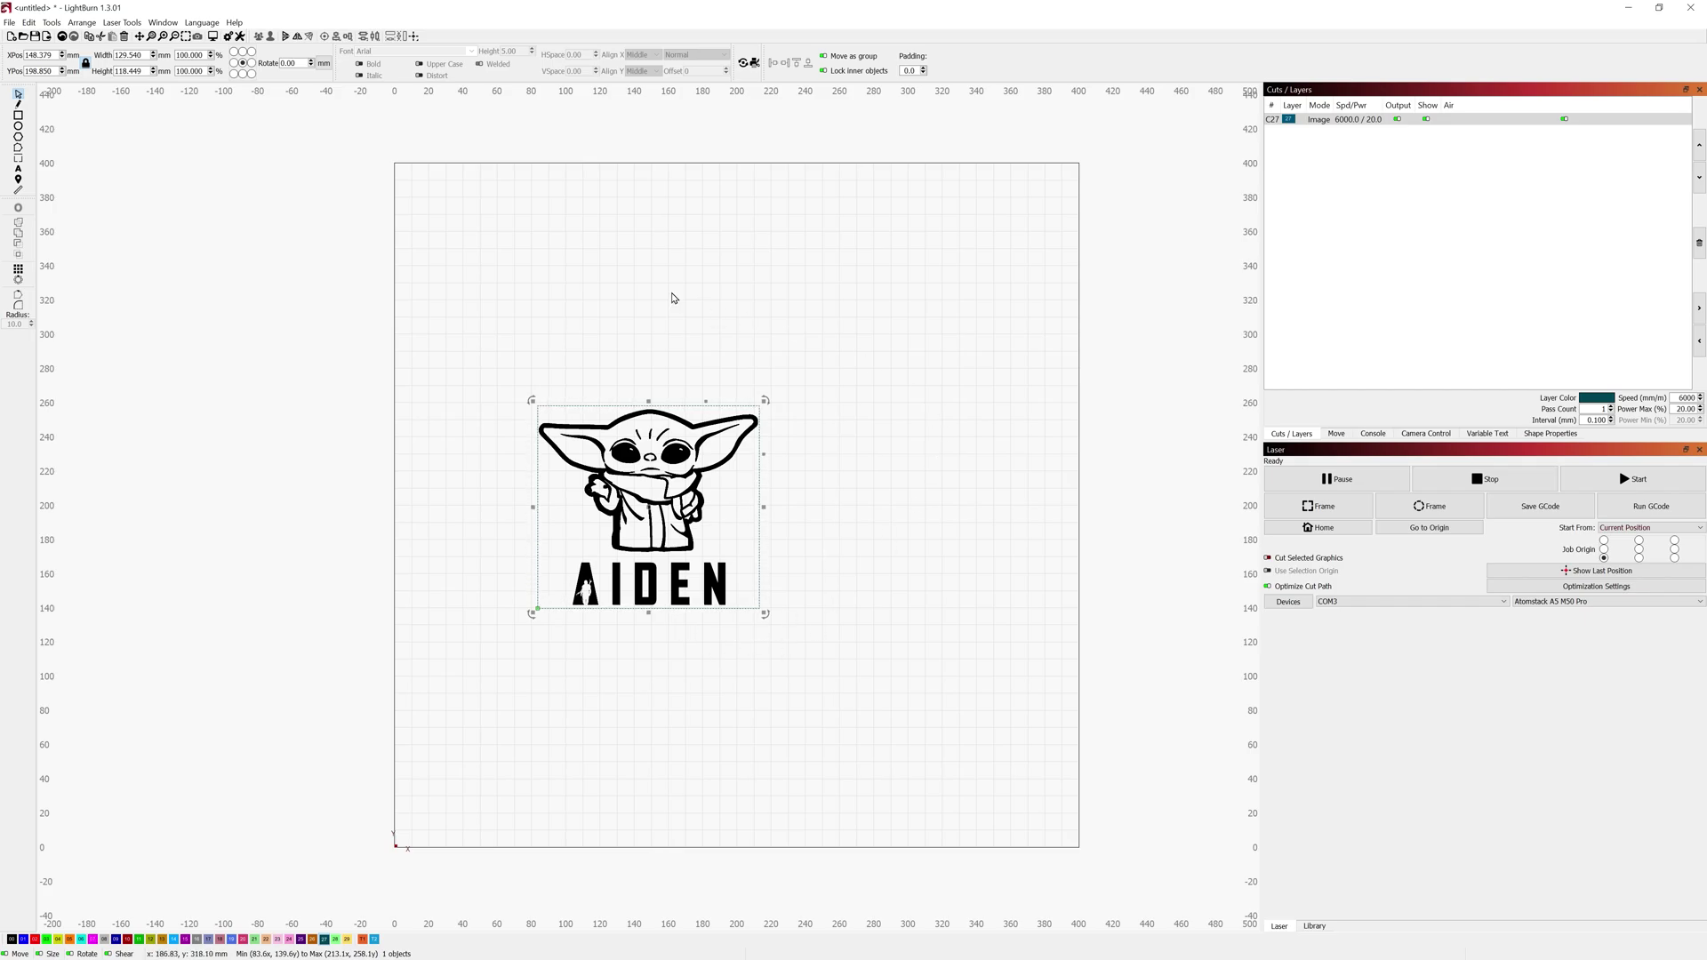
pyautogui.click(186, 37)
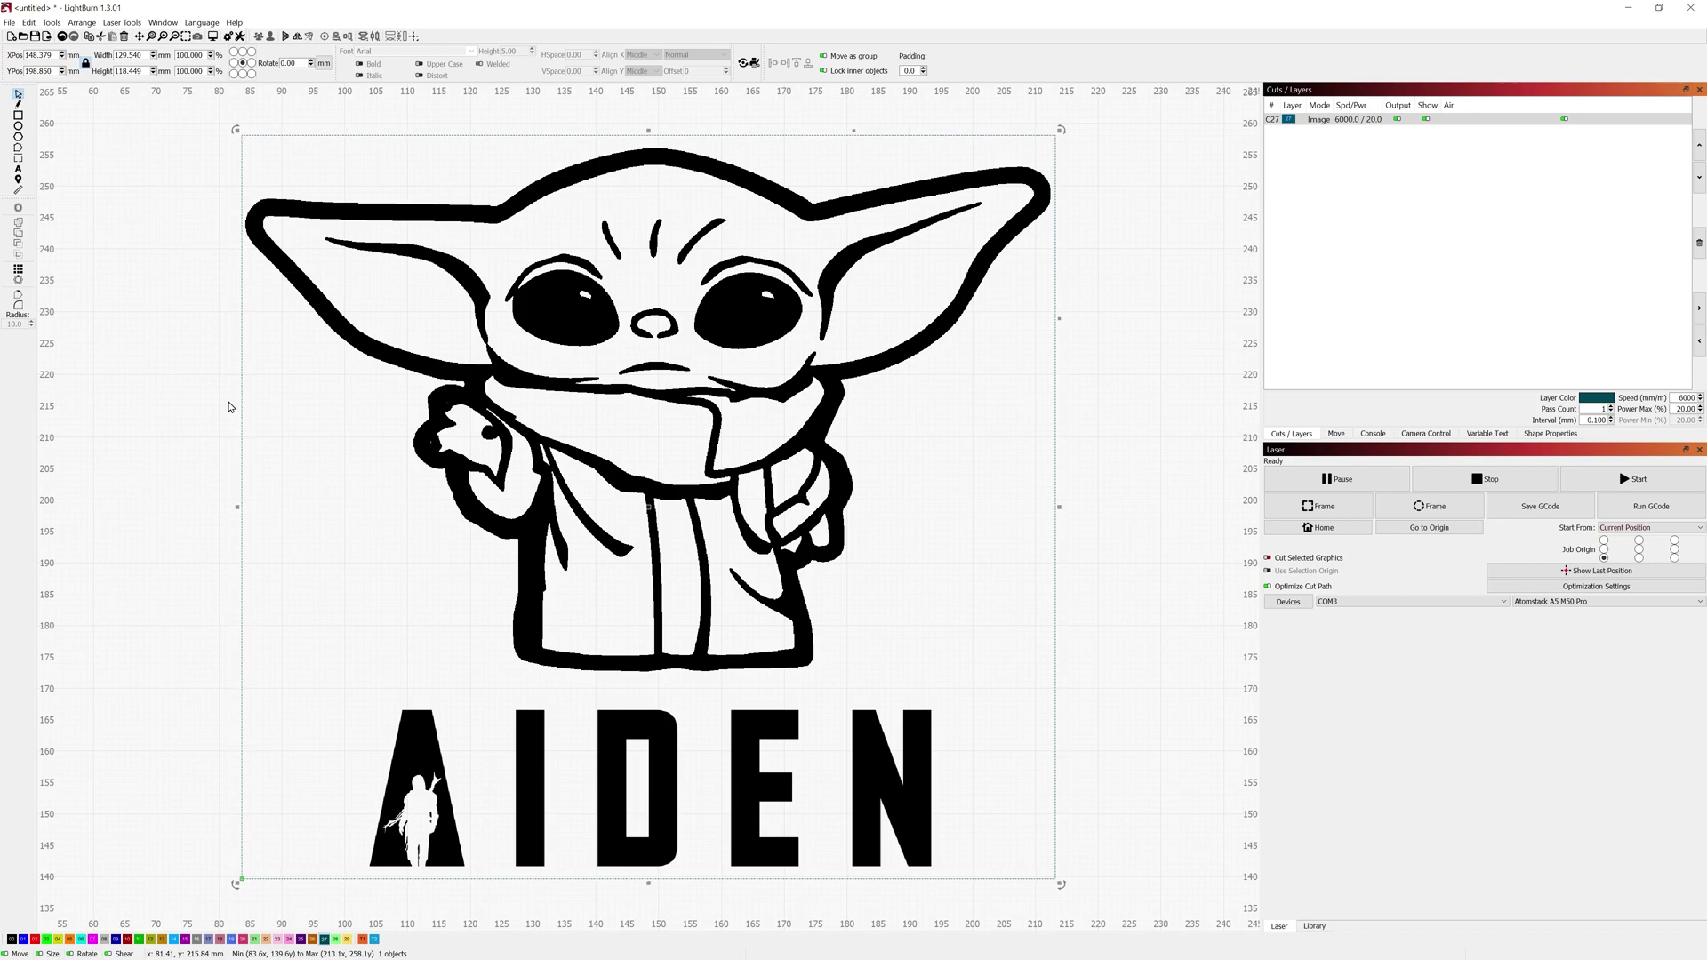
# Give layer C27 Grayscale mode, 3000 mm/min speed, 14% max and 0% min power.
pyautogui.click(1584, 123)
pyautogui.doubleClick(1584, 122)
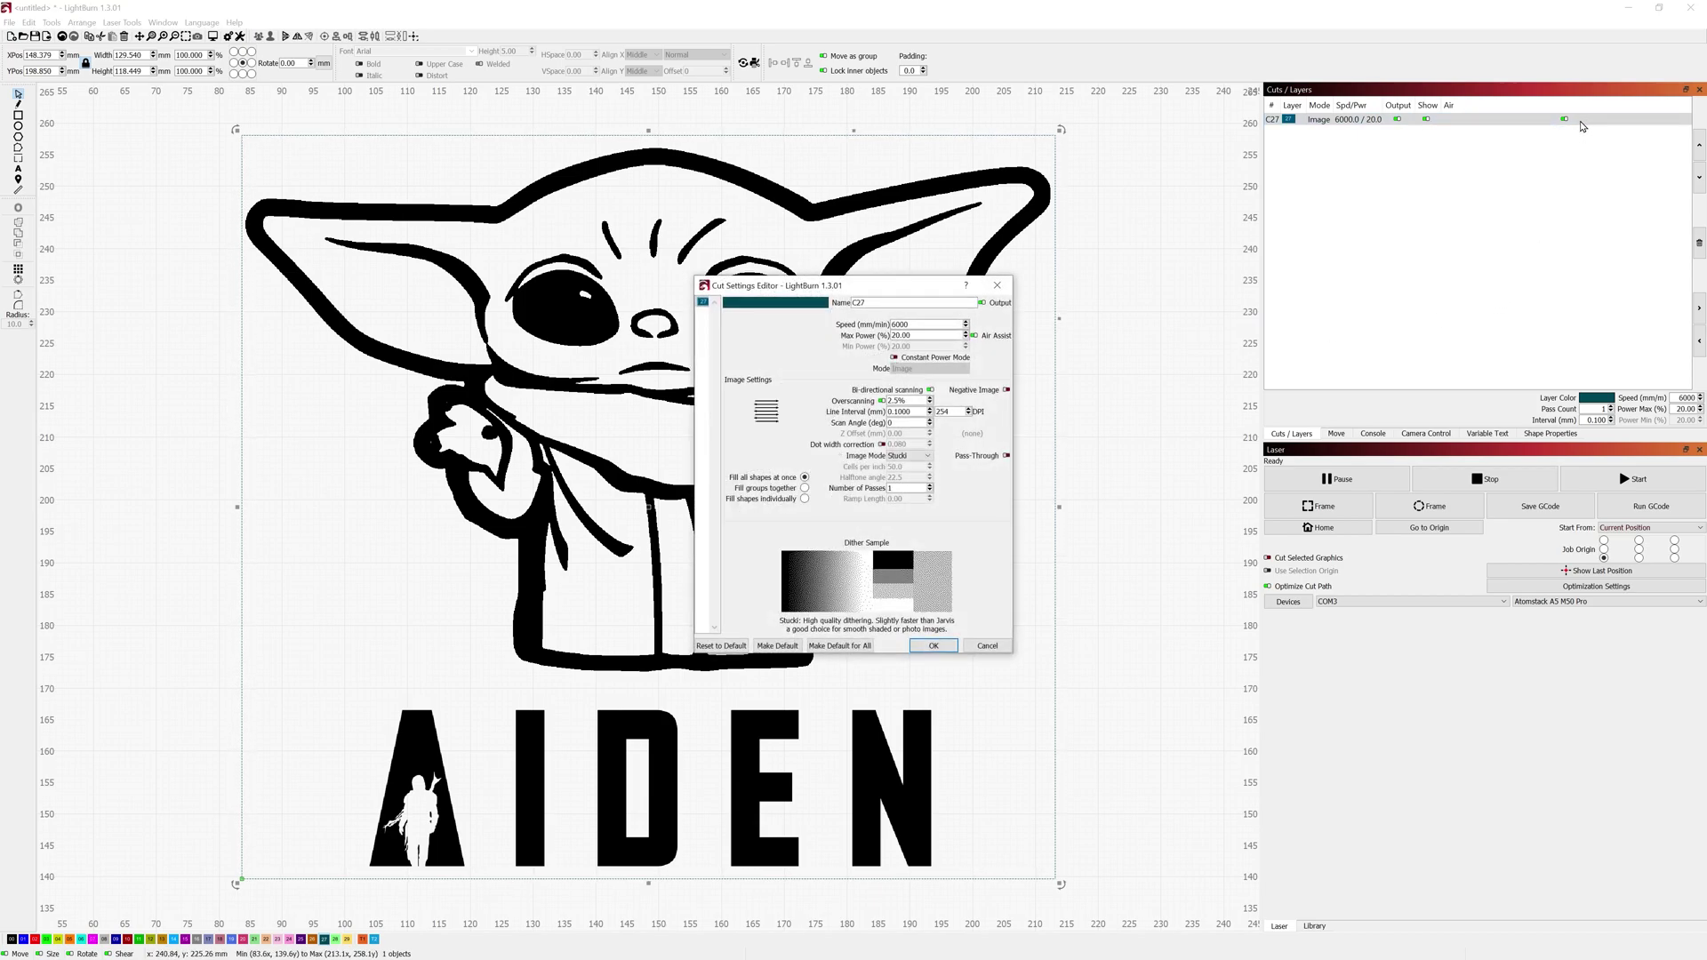
pyautogui.moveTo(939, 325); pyautogui.dragTo(867, 325)
pyautogui.write('3')
pyautogui.press('Tab')
pyautogui.write('14')
pyautogui.click(920, 456)
pyautogui.click(907, 543)
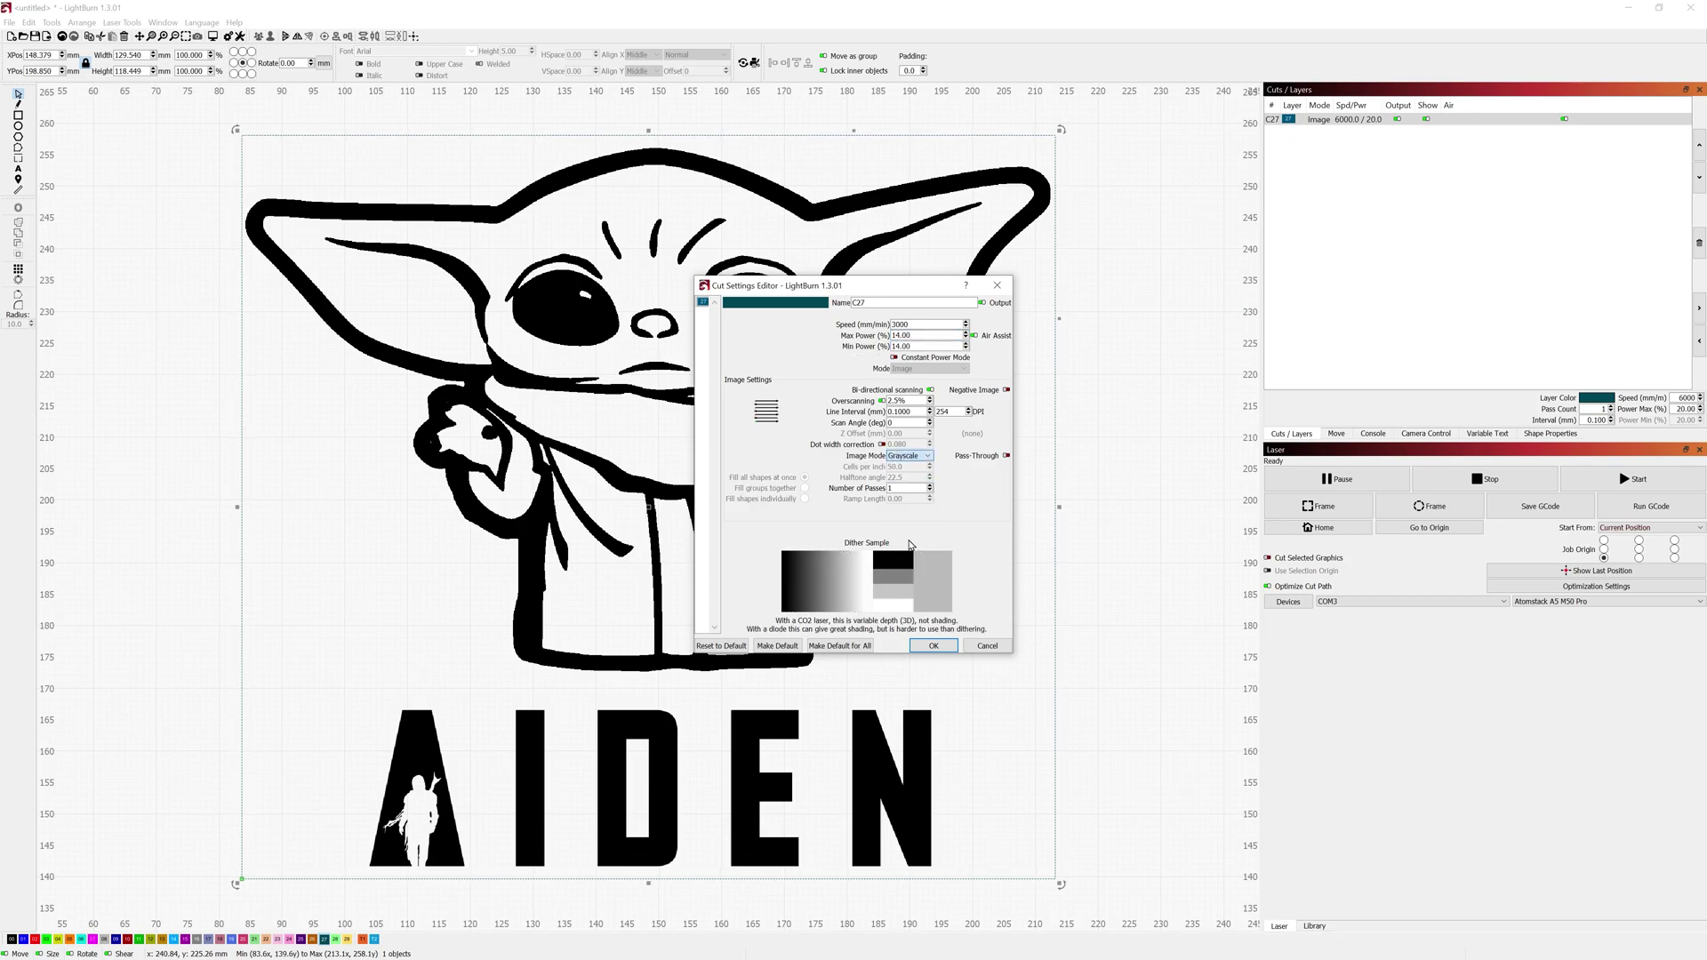
pyautogui.moveTo(928, 346); pyautogui.dragTo(888, 346)
pyautogui.write('0')
pyautogui.click(925, 640)
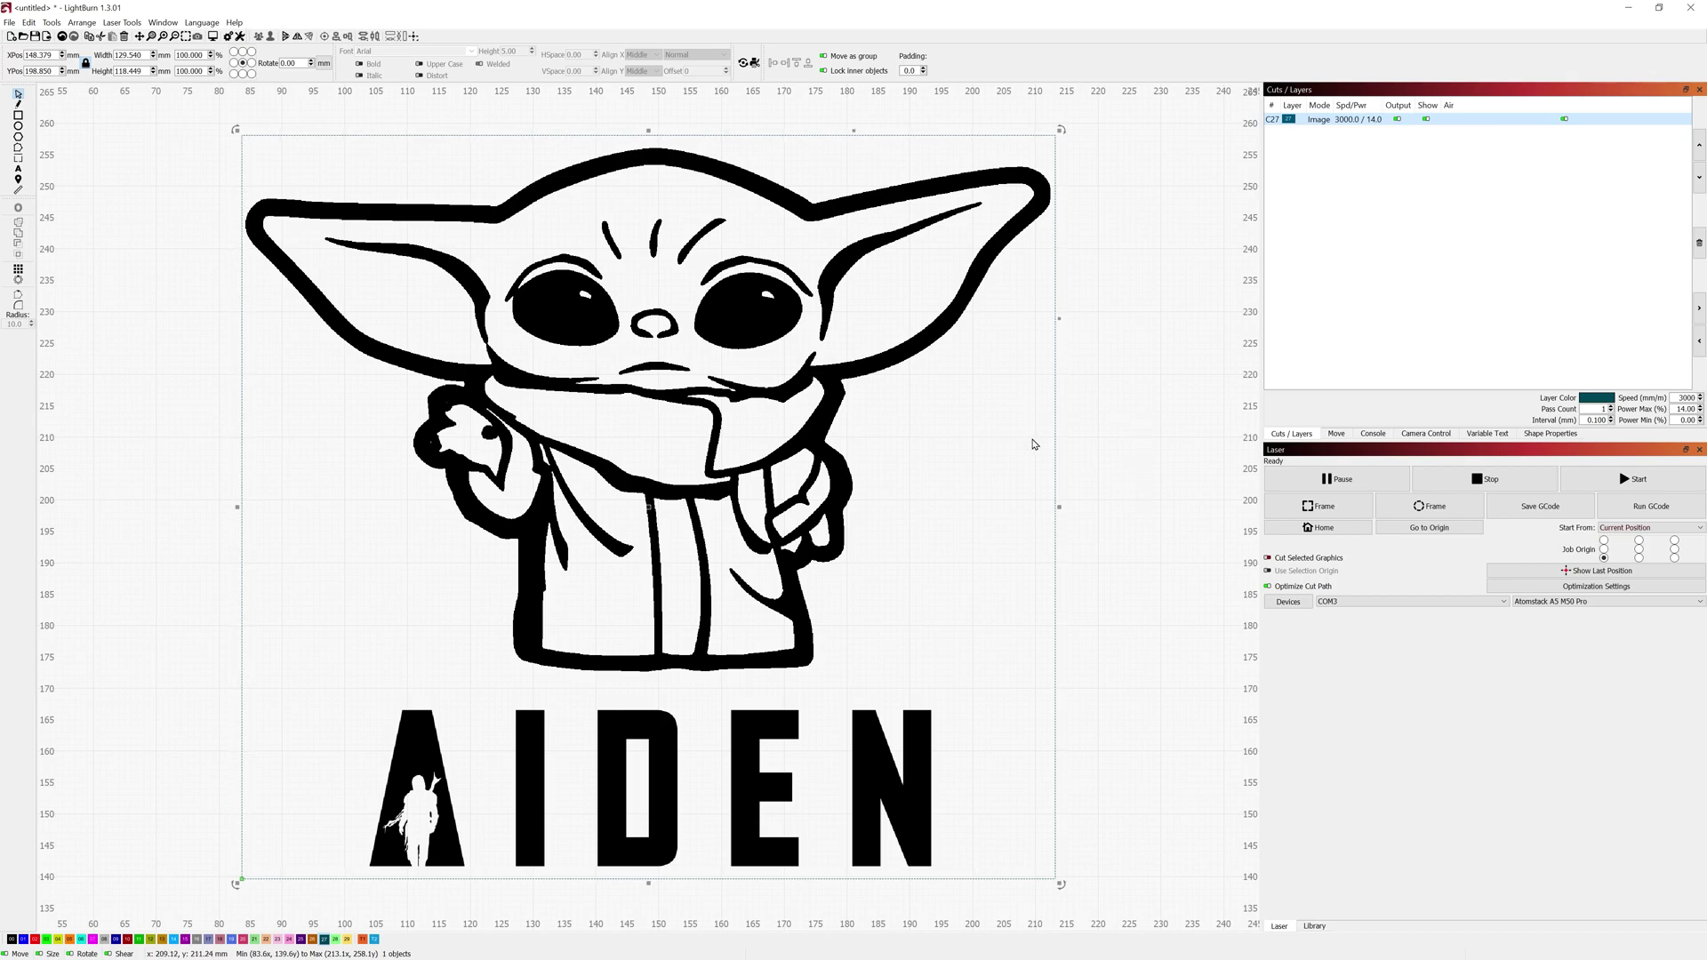
# Select the Acrylic 4.00mm 'Etching - Black Posterboard + Honeycomb (Image)' library preset.
pyautogui.click(1314, 925)
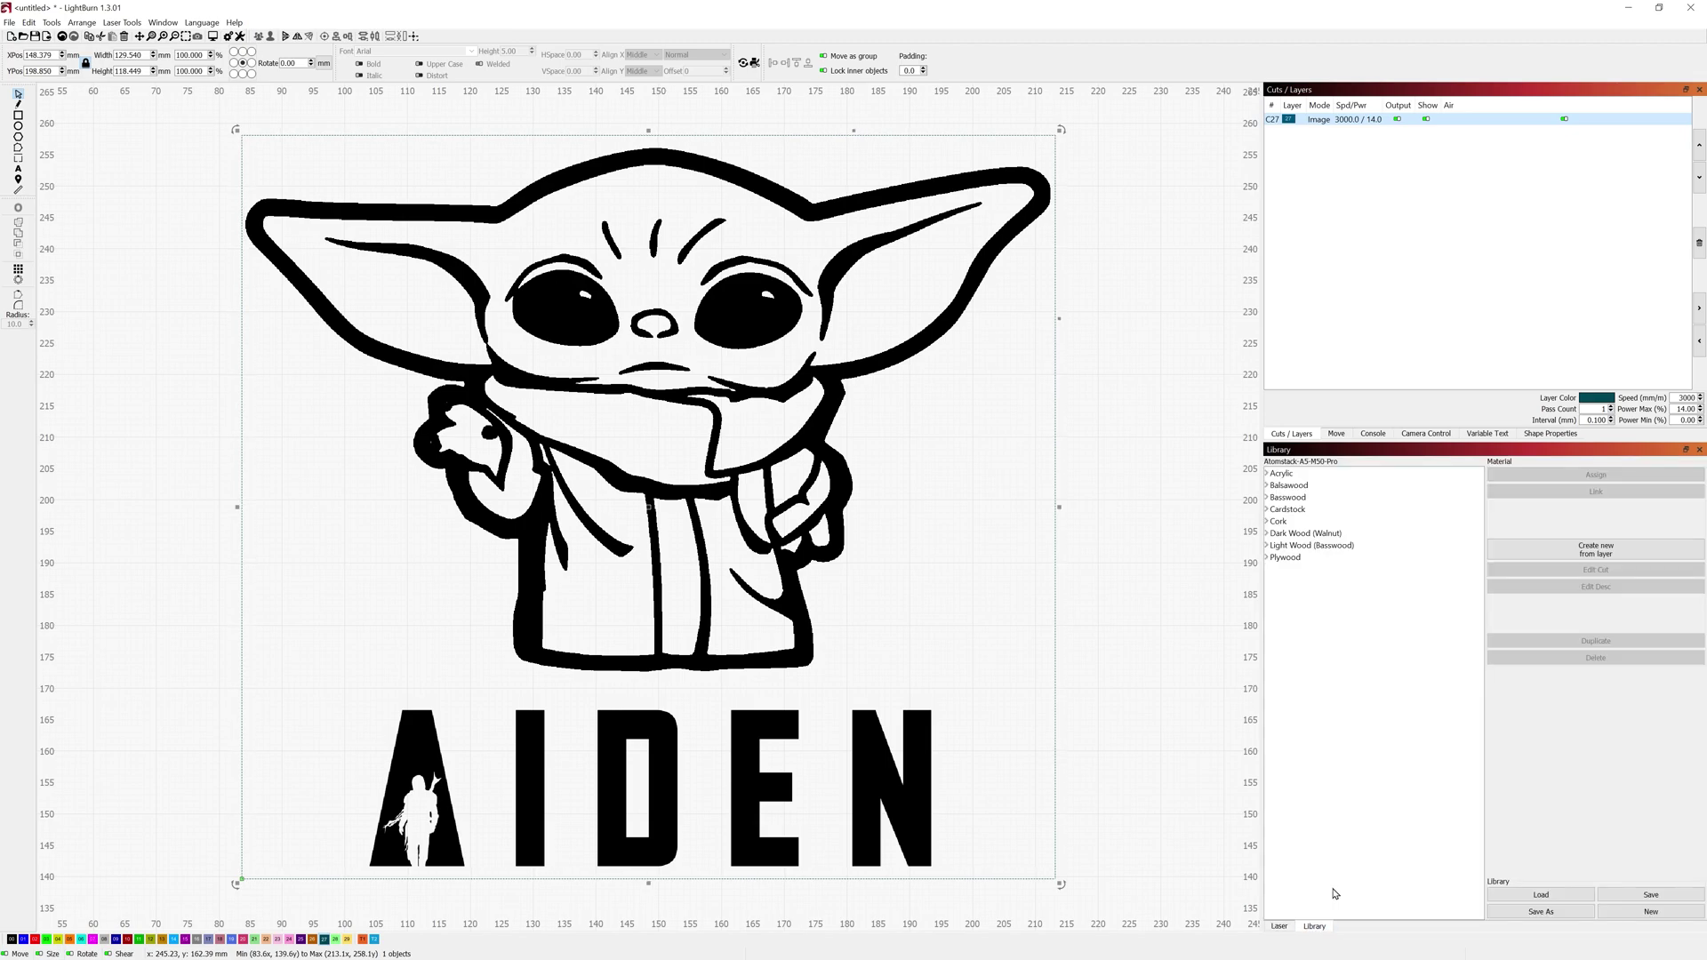
pyautogui.click(1267, 476)
pyautogui.click(1288, 485)
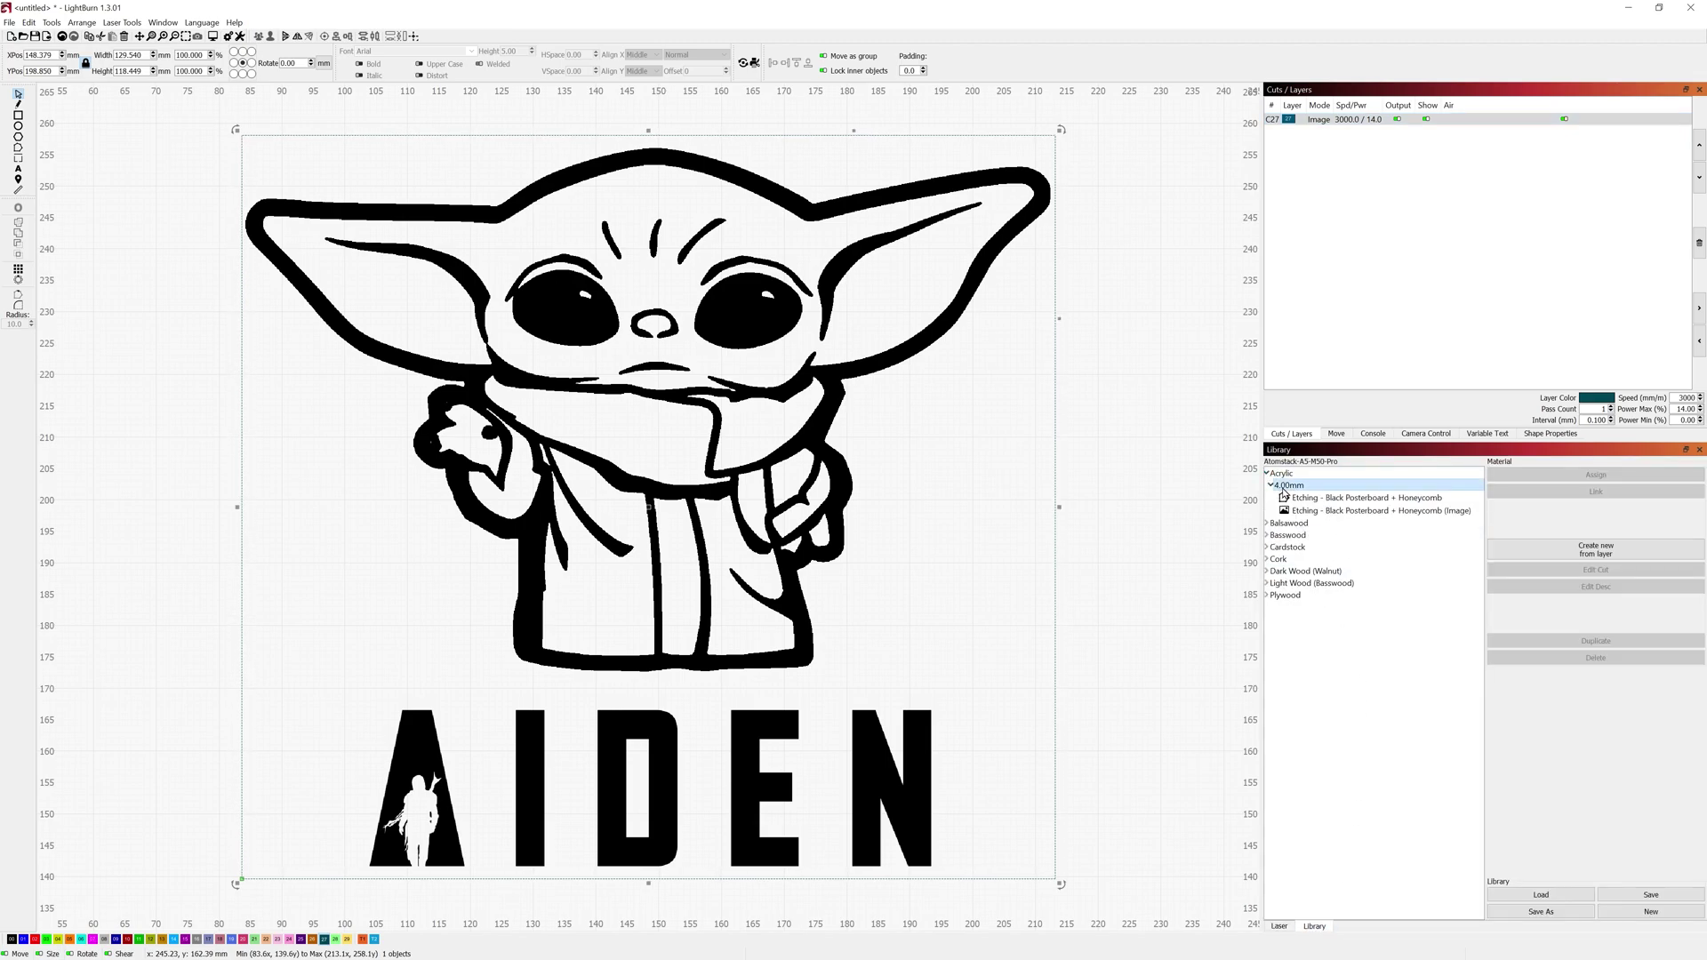
pyautogui.click(1303, 511)
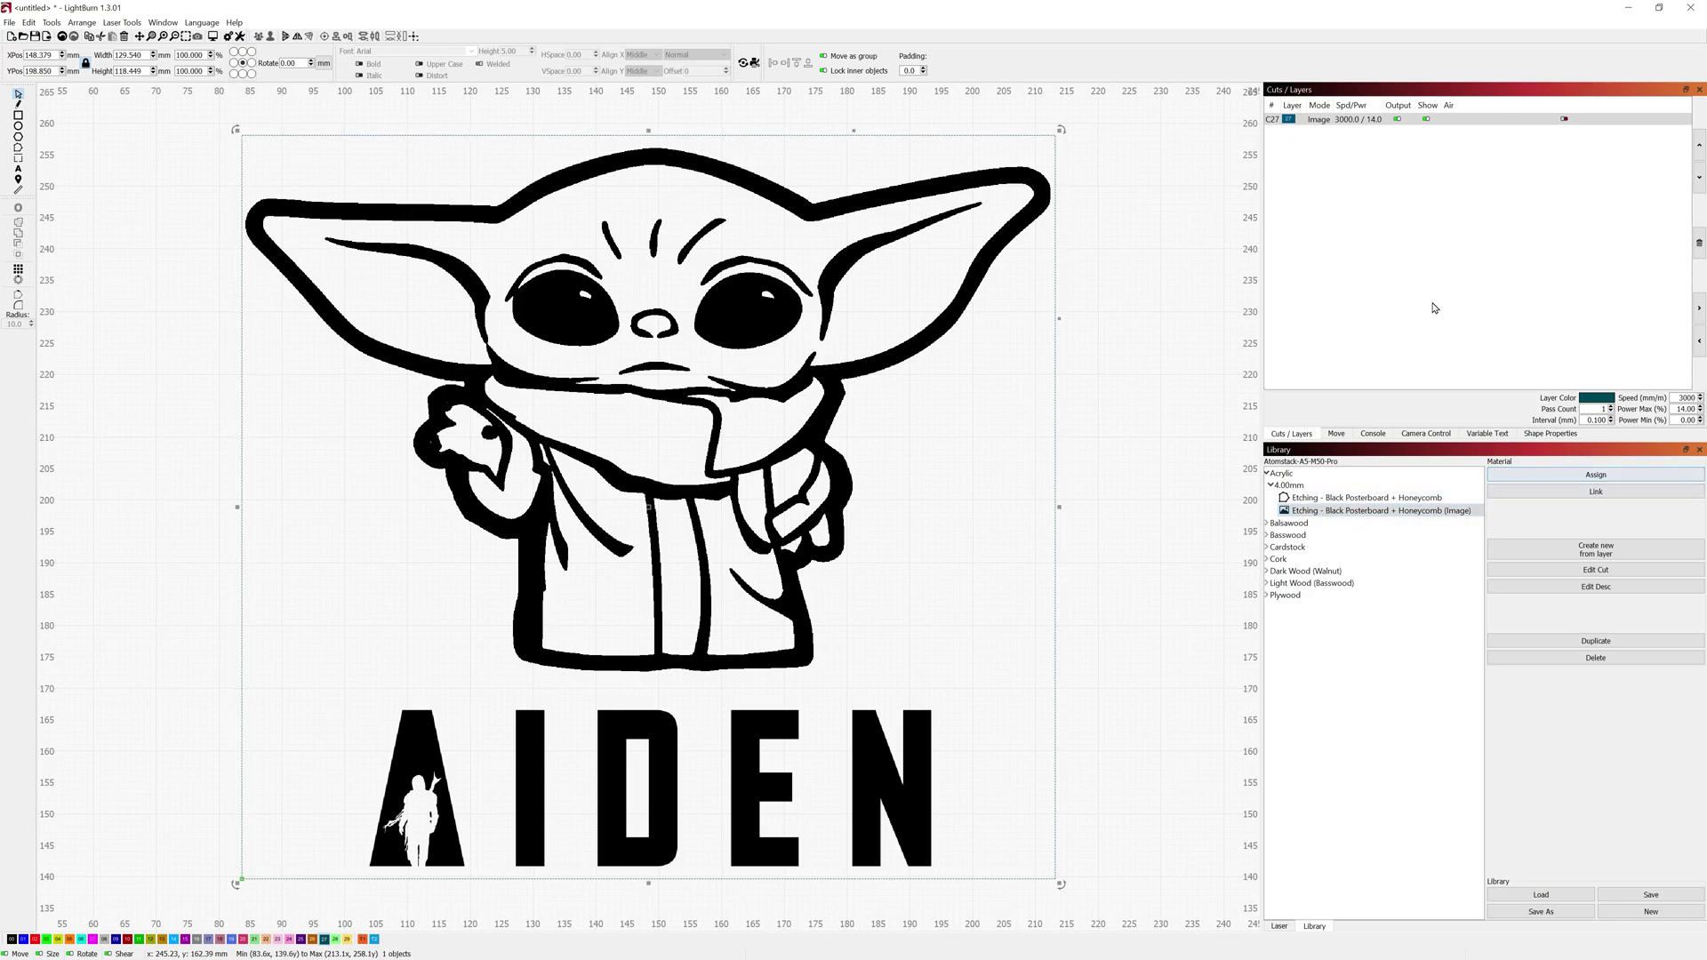
# Review and confirm the Image layer's cut settings at 3000 mm/min and 14% power.
pyautogui.click(1343, 122)
pyautogui.click(1539, 566)
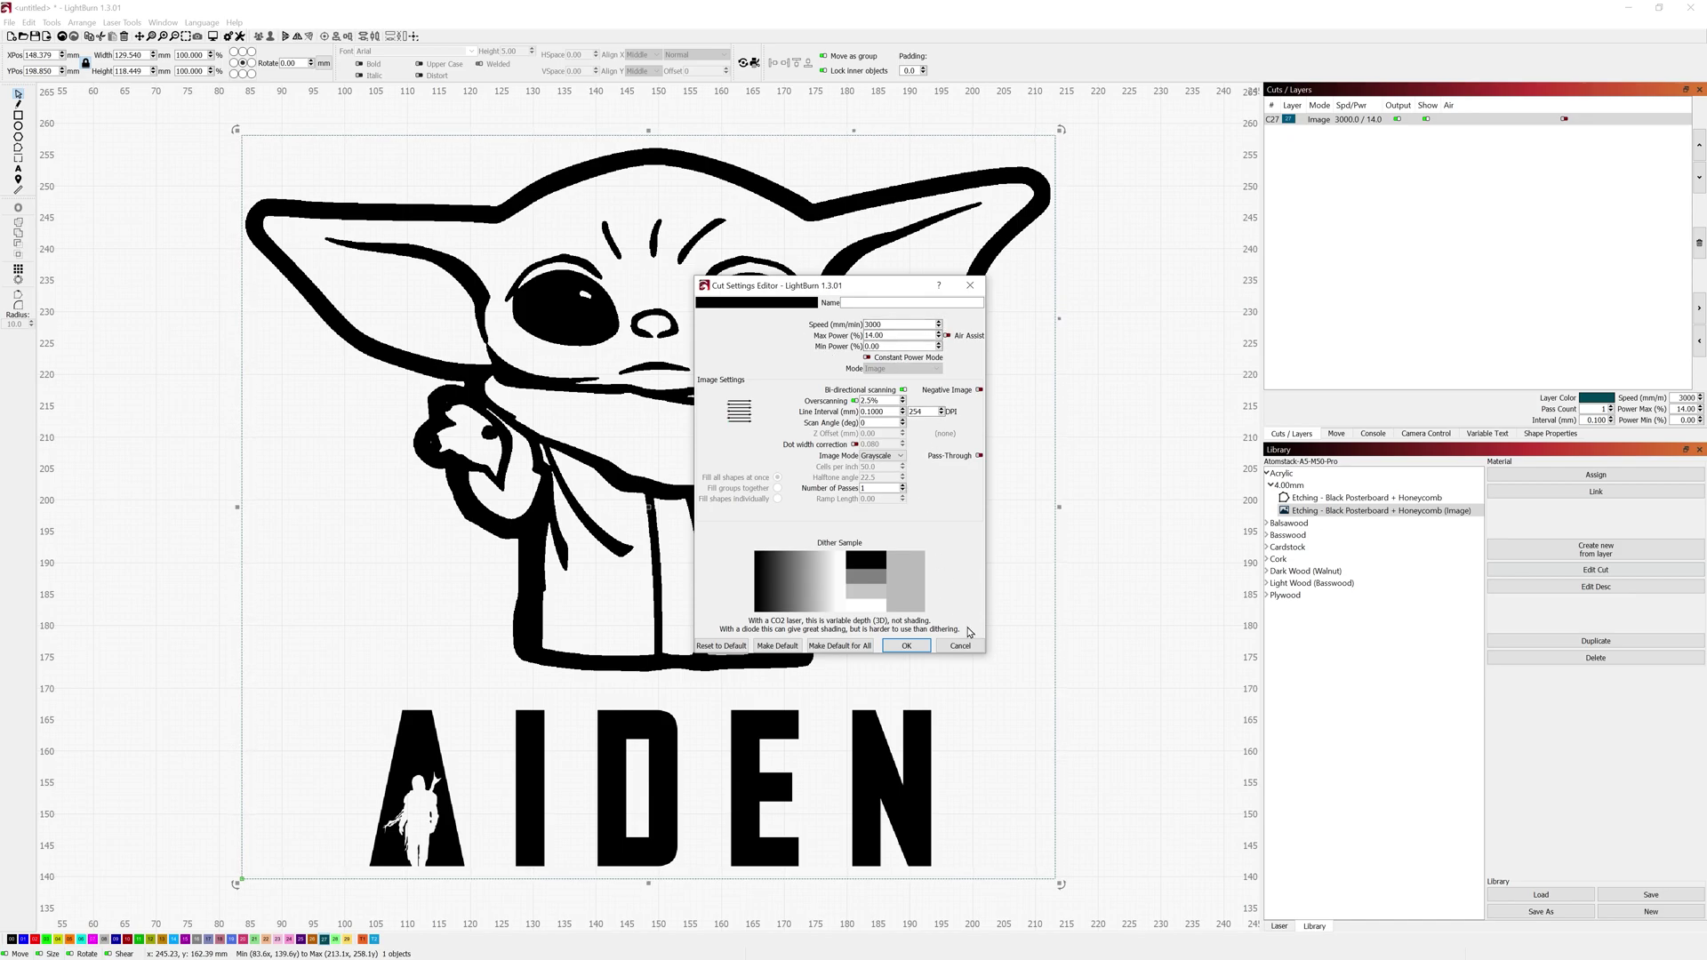
pyautogui.click(916, 645)
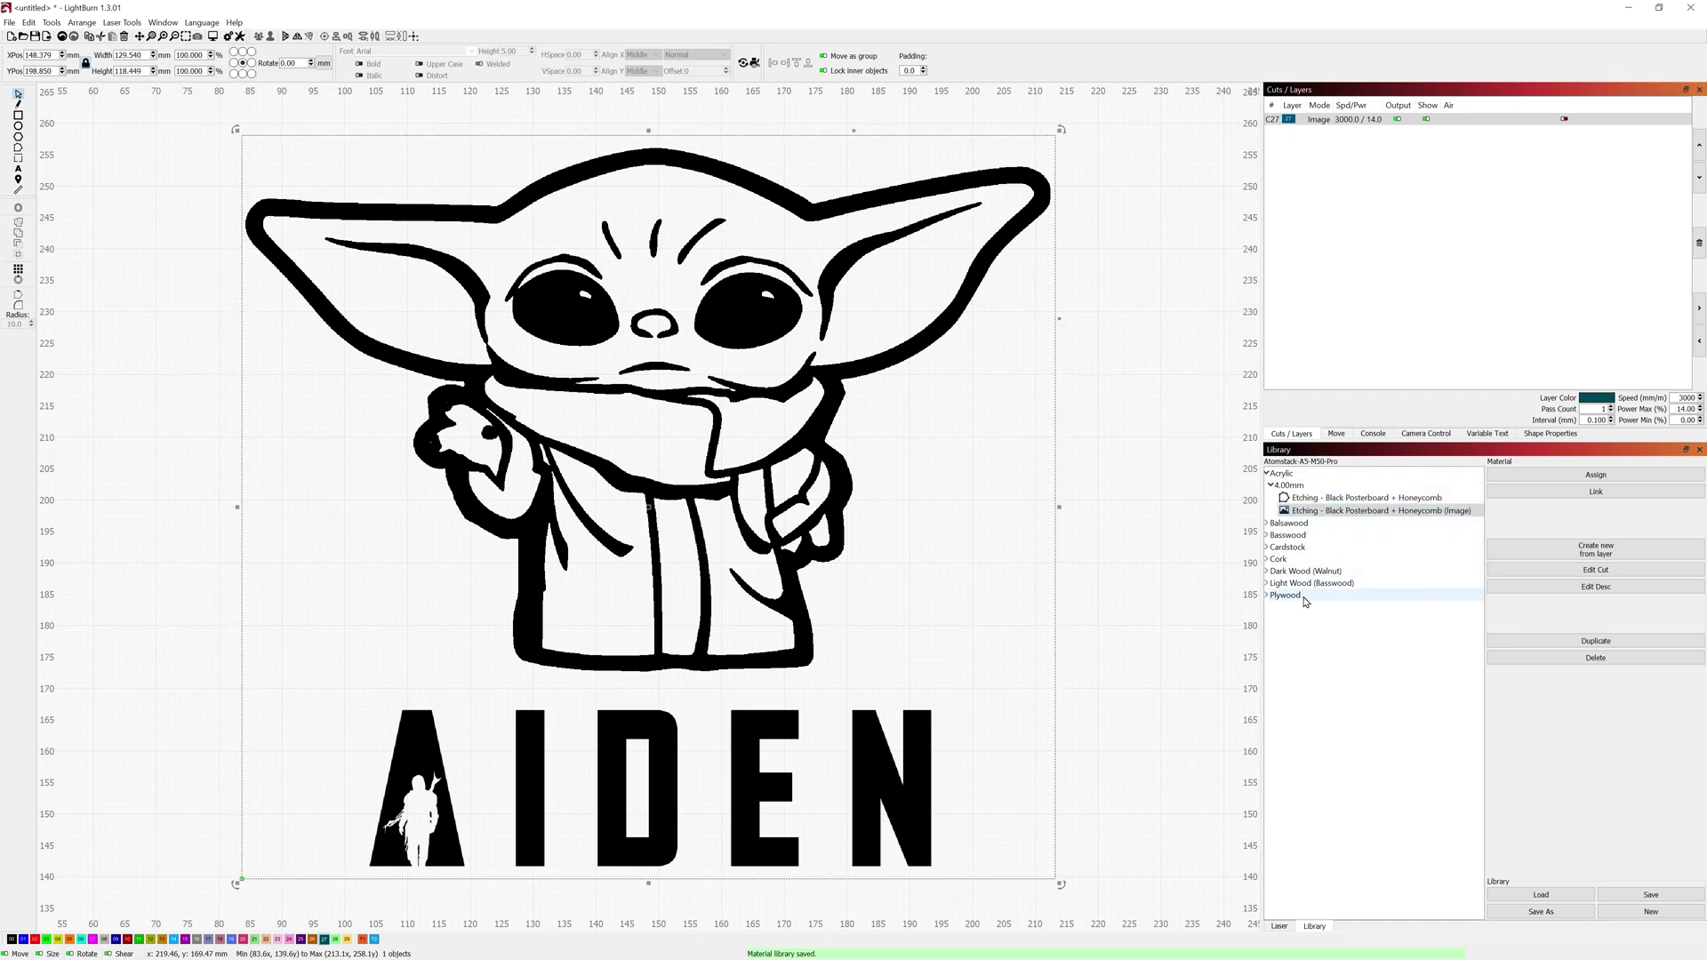
# Expand Balsawood, Basswood and Cork in the library, then show the Laser panel.
pyautogui.click(1267, 523)
pyautogui.click(1269, 548)
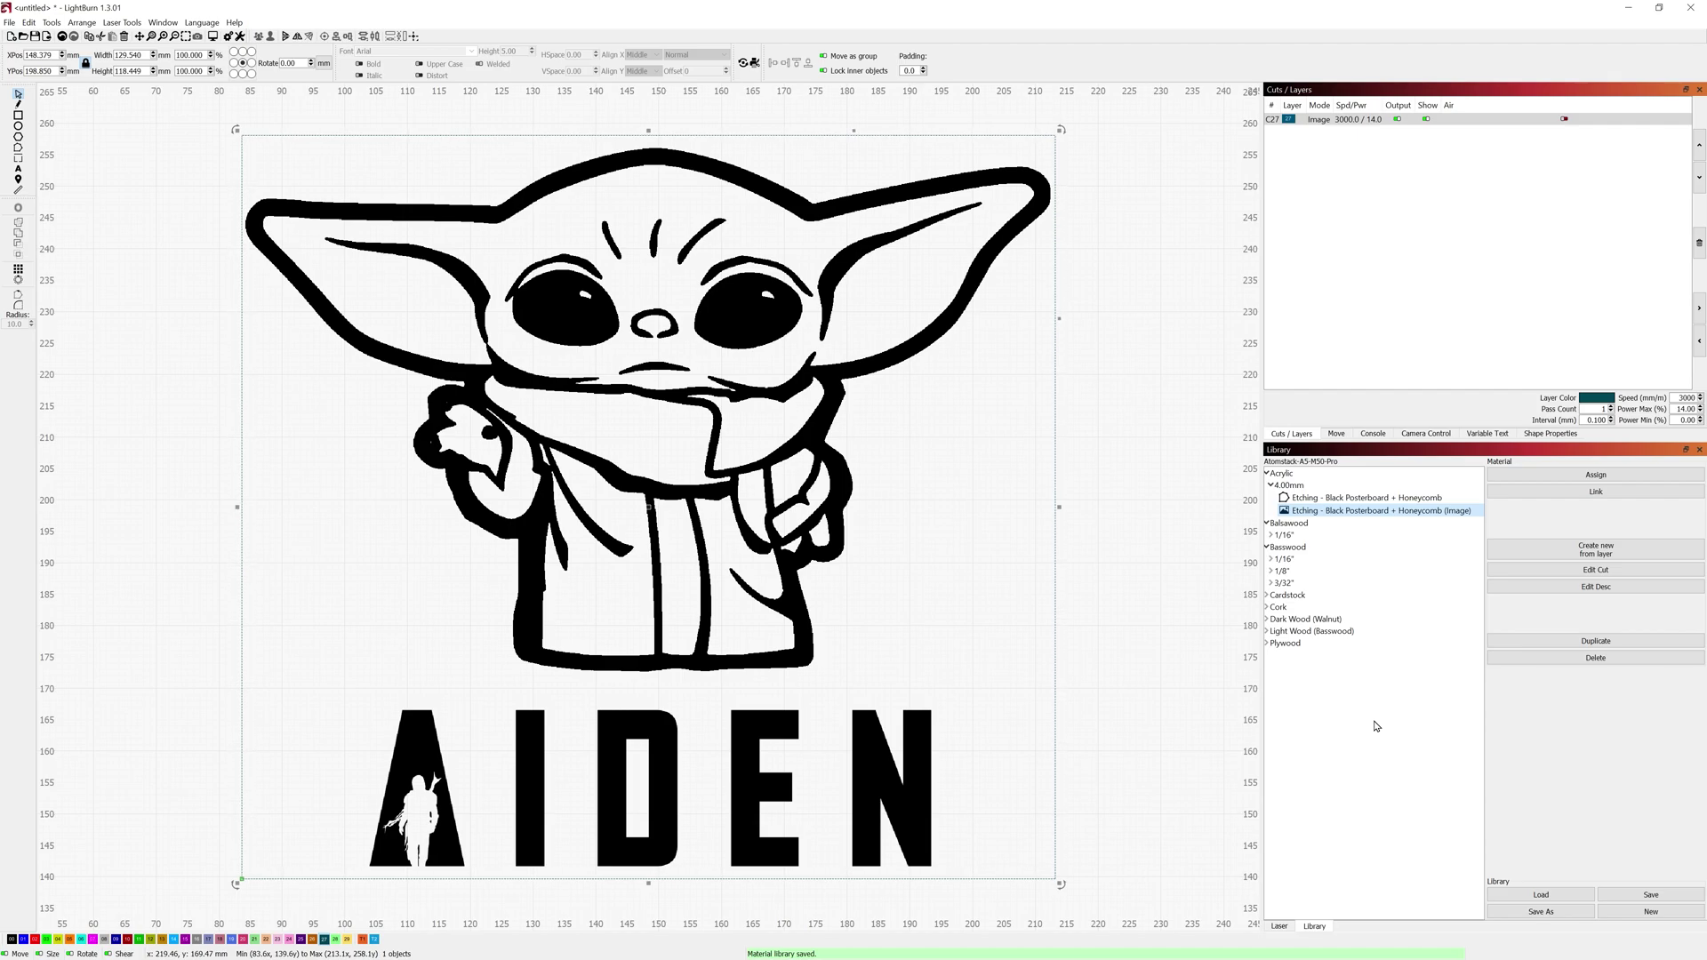
pyautogui.click(1267, 608)
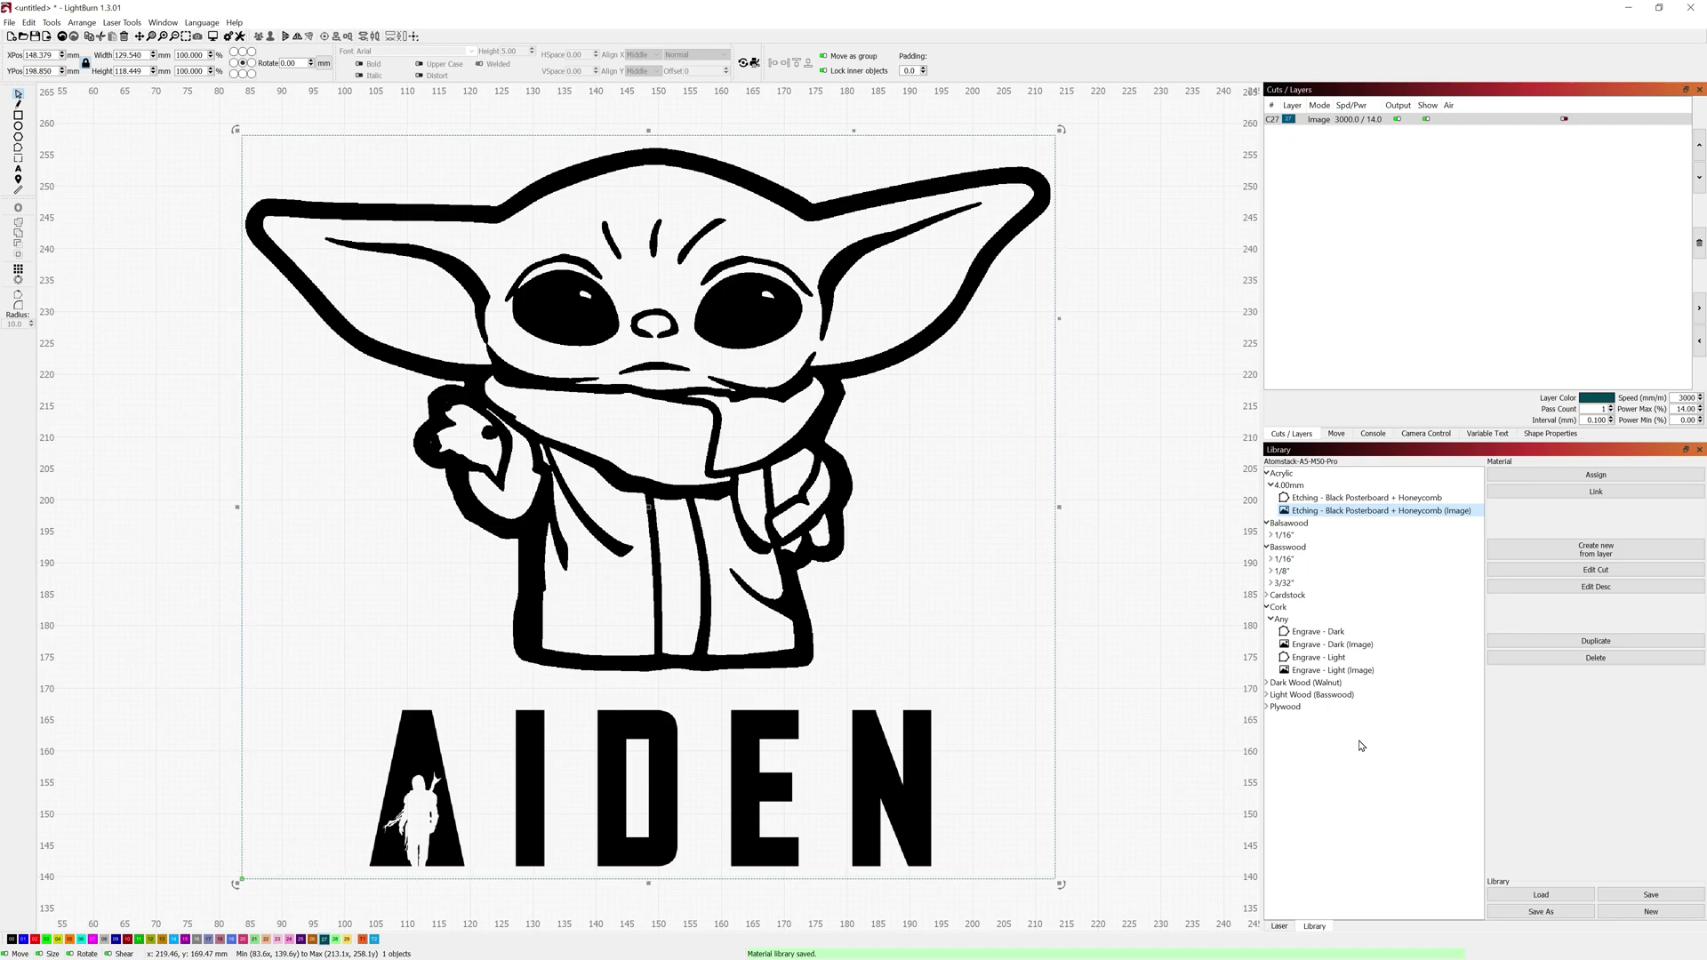
pyautogui.click(1276, 928)
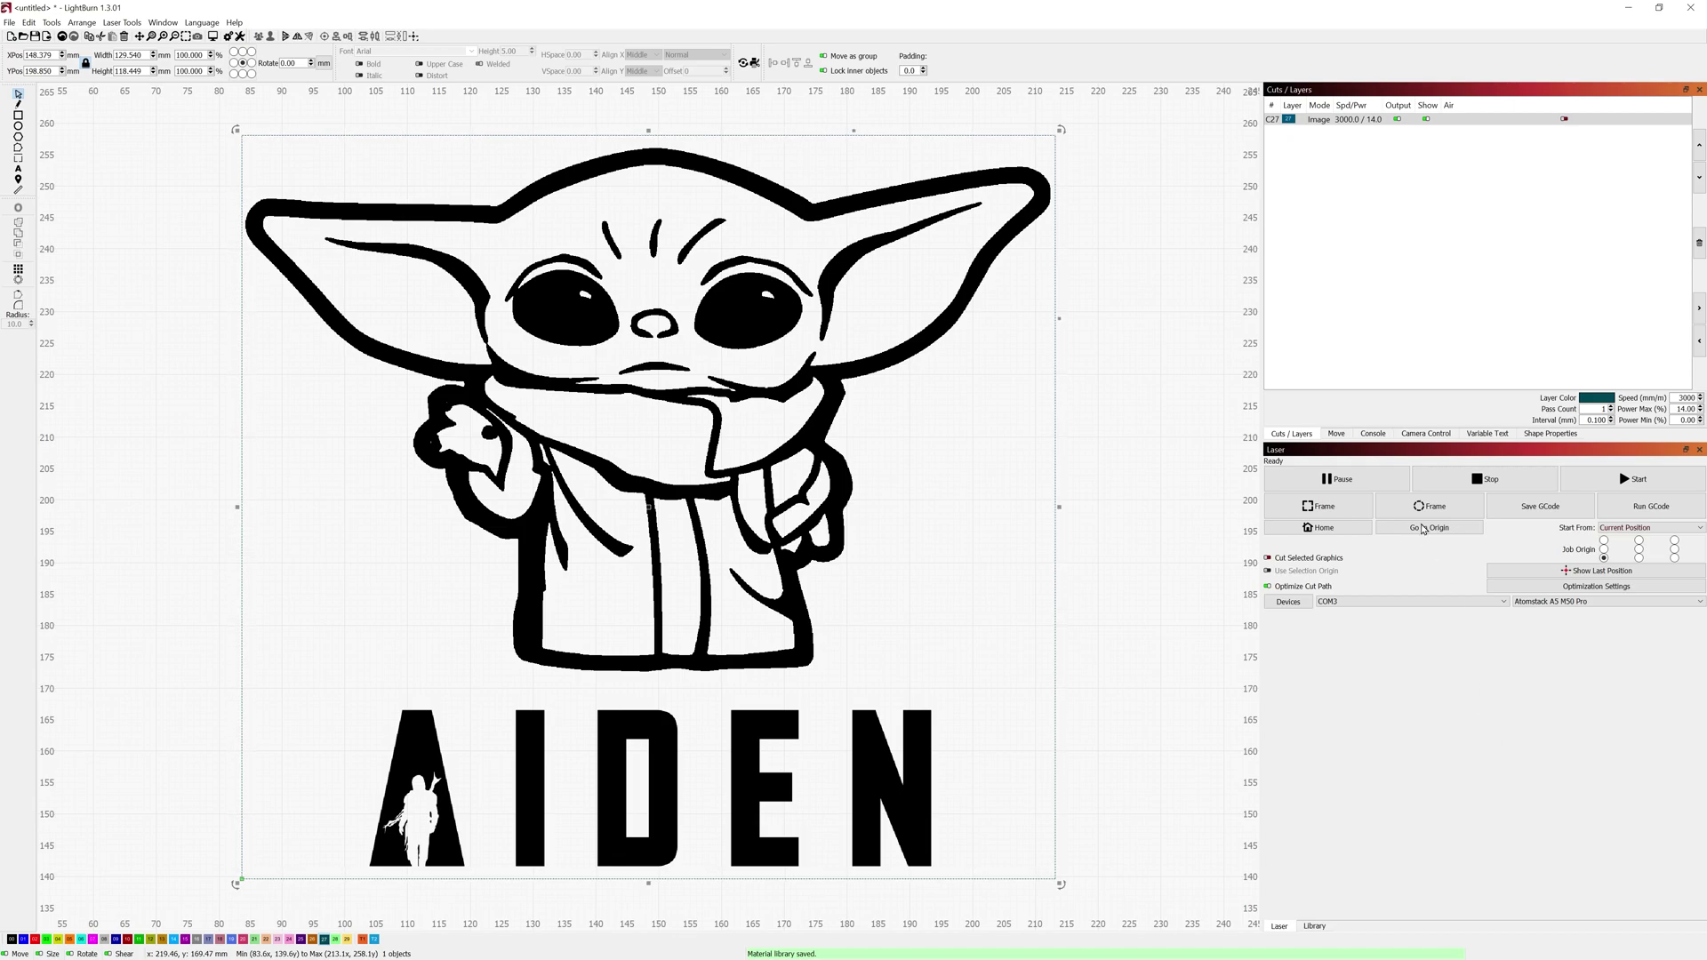
# Show the Move panel, set to 10.00 mm jog distance at 6000 mm/min.
pyautogui.click(1334, 434)
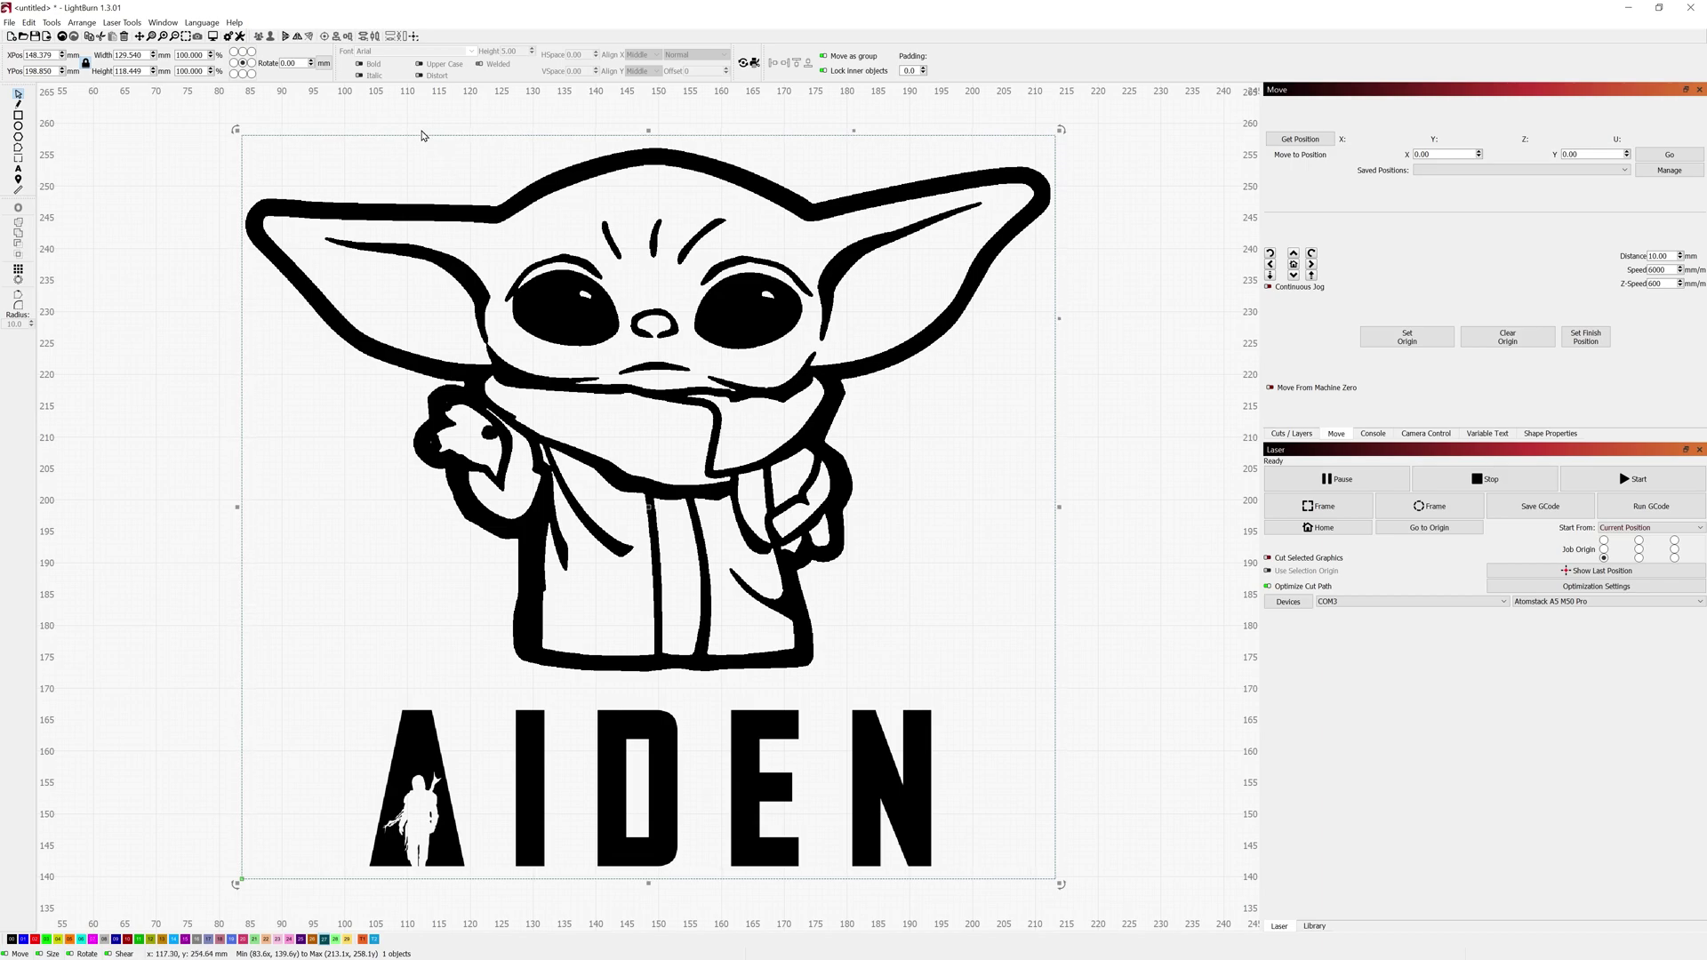
# Preview the Grogu and AIDEN job to see its 28:52 estimated time.
pyautogui.click(213, 37)
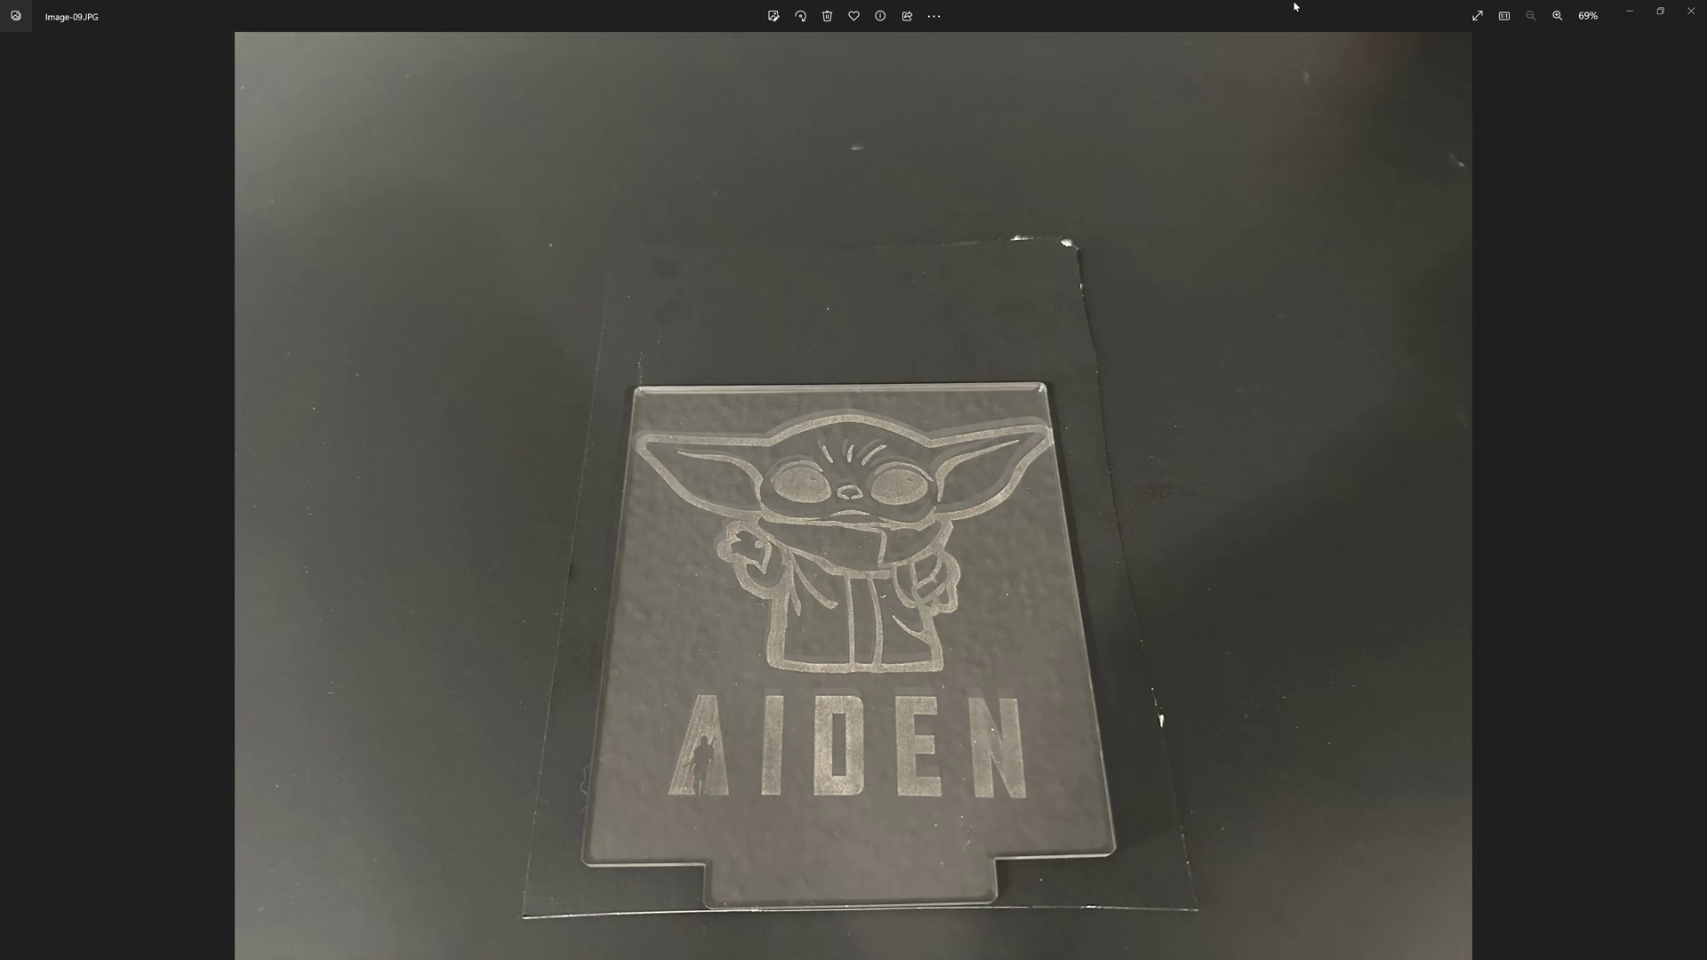
# Go from Image-09.JPG to Image-10.JPG, showing the lifted acrylic beside the poster board.
pyautogui.press('Right')
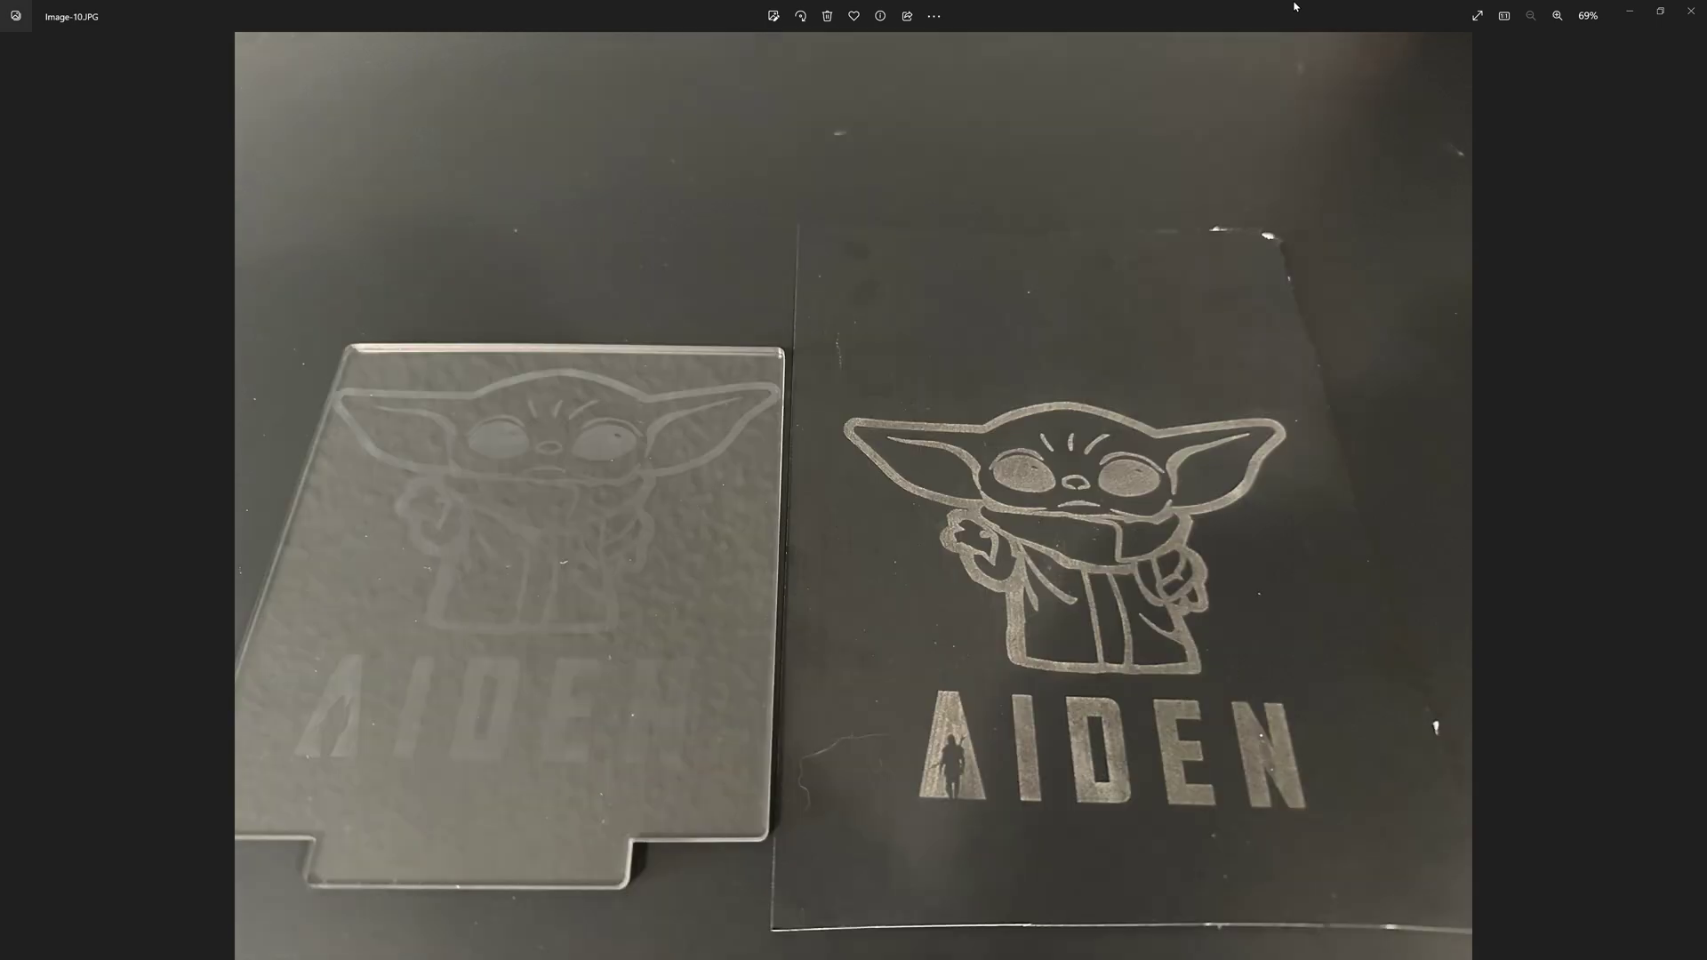